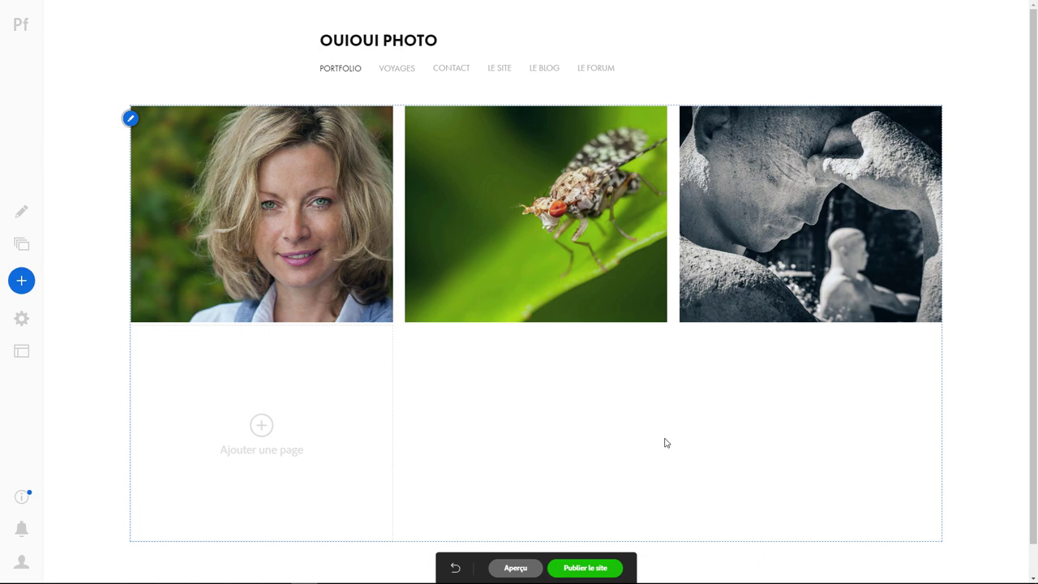
# Look through the content manager and design customisation panels without changing anything
pyautogui.click(21, 245)
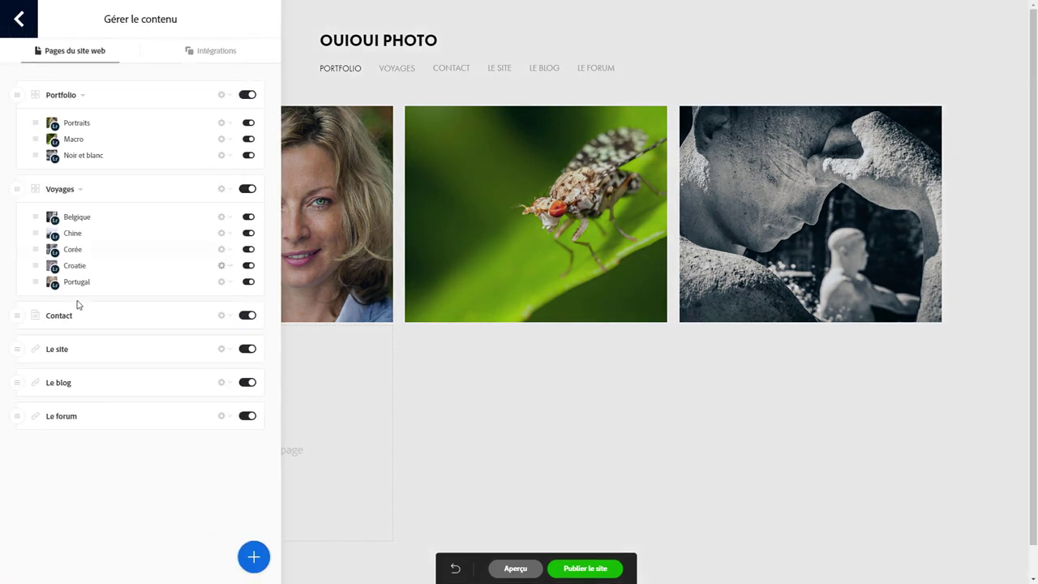
pyautogui.click(26, 32)
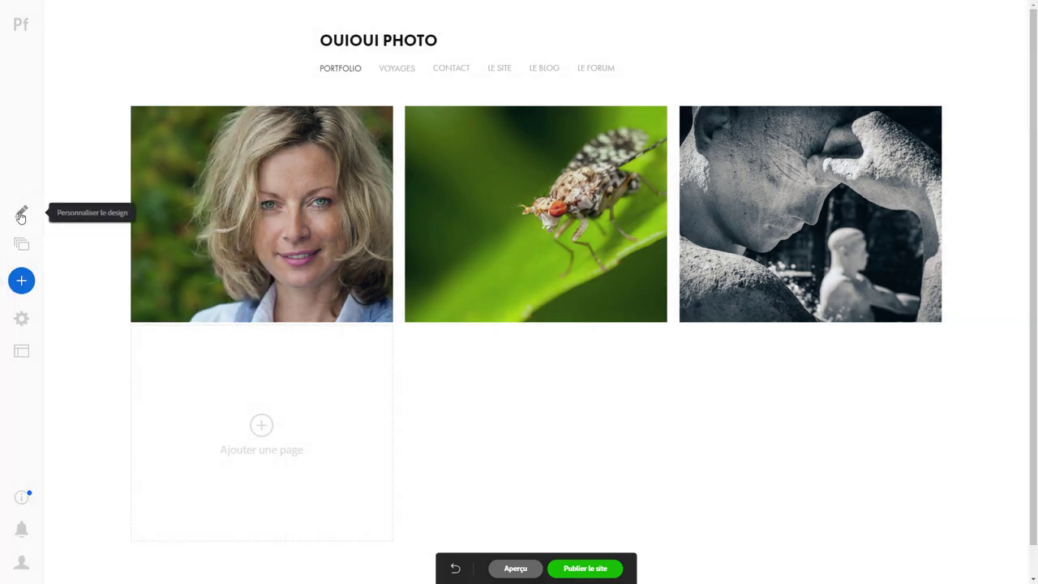
pyautogui.click(21, 215)
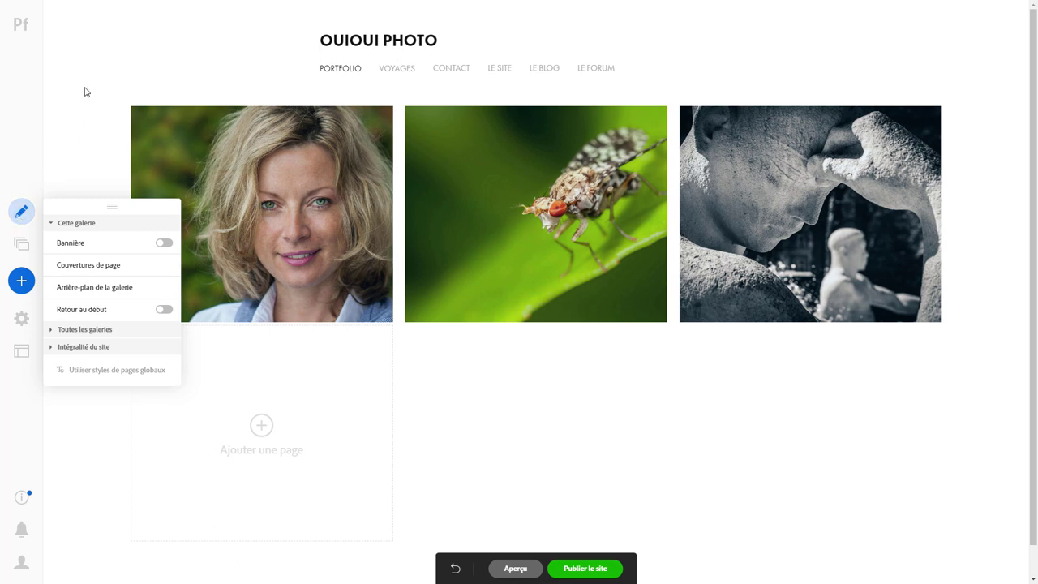
pyautogui.click(21, 211)
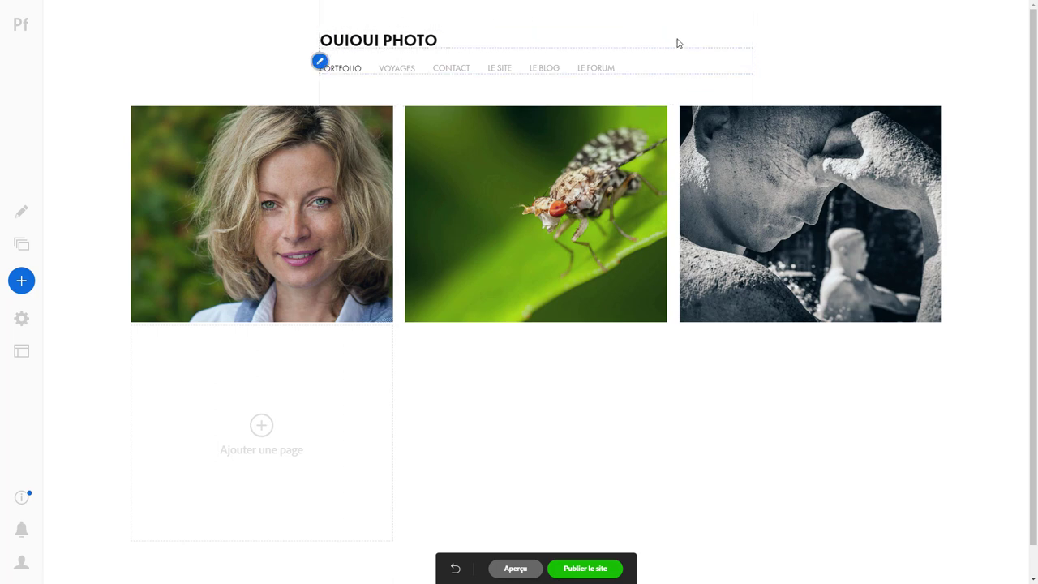
# Set the header container's maximum width (Largeur maximale) to 1300 px
pyautogui.click(319, 13)
pyautogui.click(319, 15)
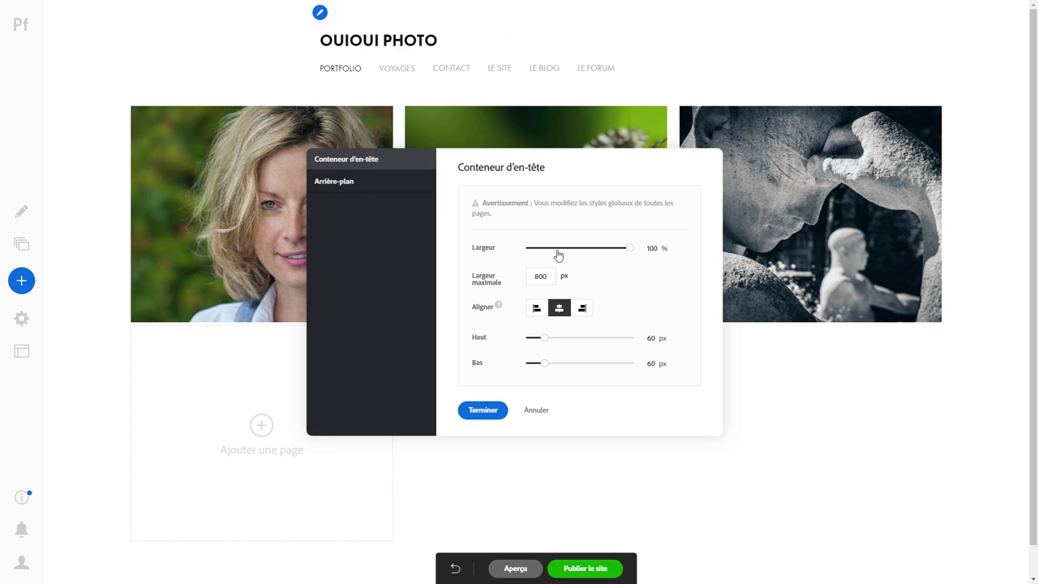
pyautogui.moveTo(631, 254)
pyautogui.mouseDown()
pyautogui.moveTo(558, 254)
pyautogui.moveTo(645, 253)
pyautogui.mouseUp()
pyautogui.moveTo(556, 278); pyautogui.dragTo(520, 280)
pyautogui.write('1300')
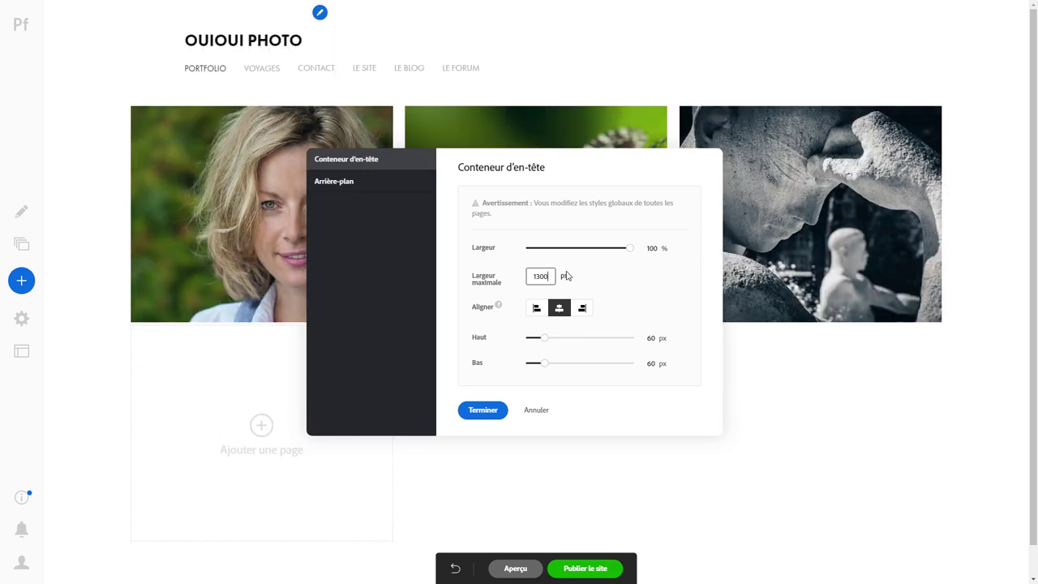
# Compare left and right alignment, keep the header centred, and reduce top padding to 45 px
pyautogui.click(539, 310)
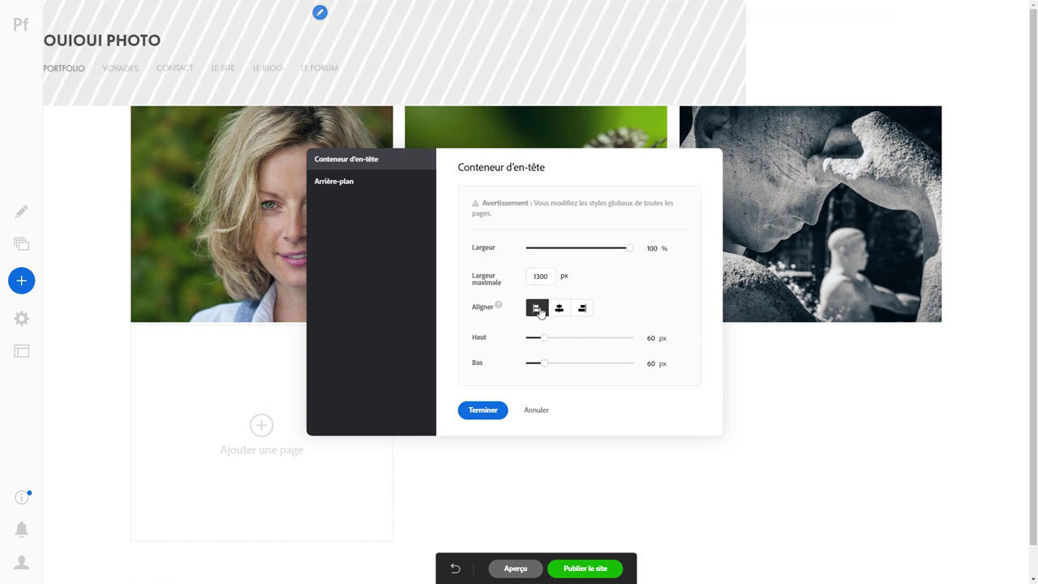
pyautogui.click(584, 309)
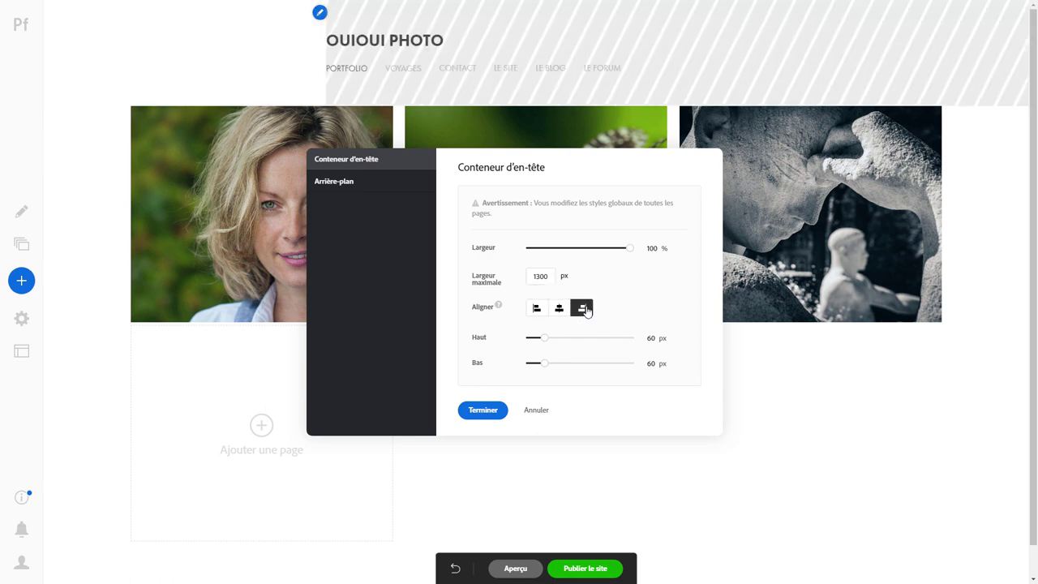
pyautogui.click(559, 309)
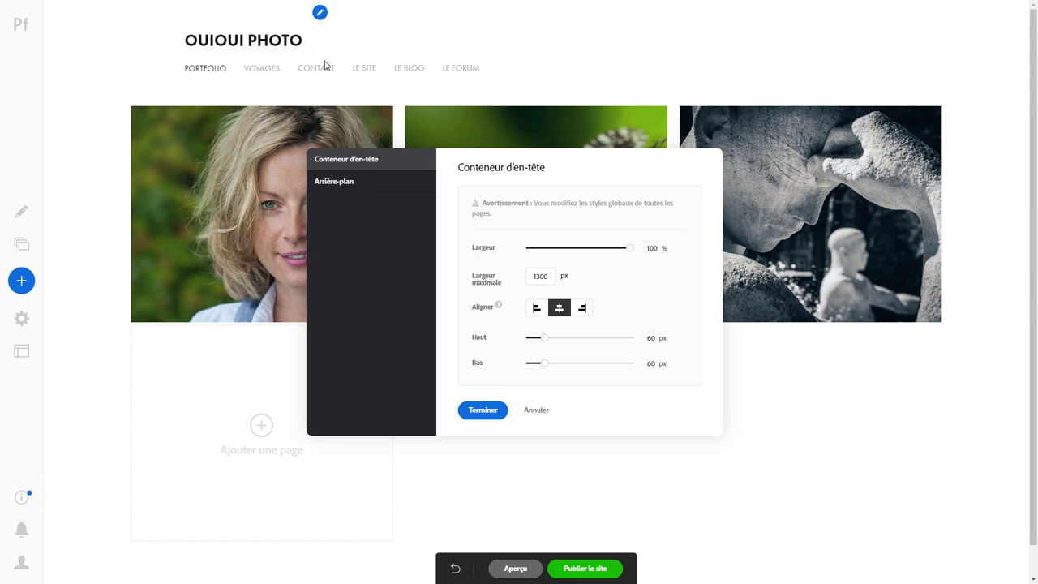
pyautogui.click(536, 308)
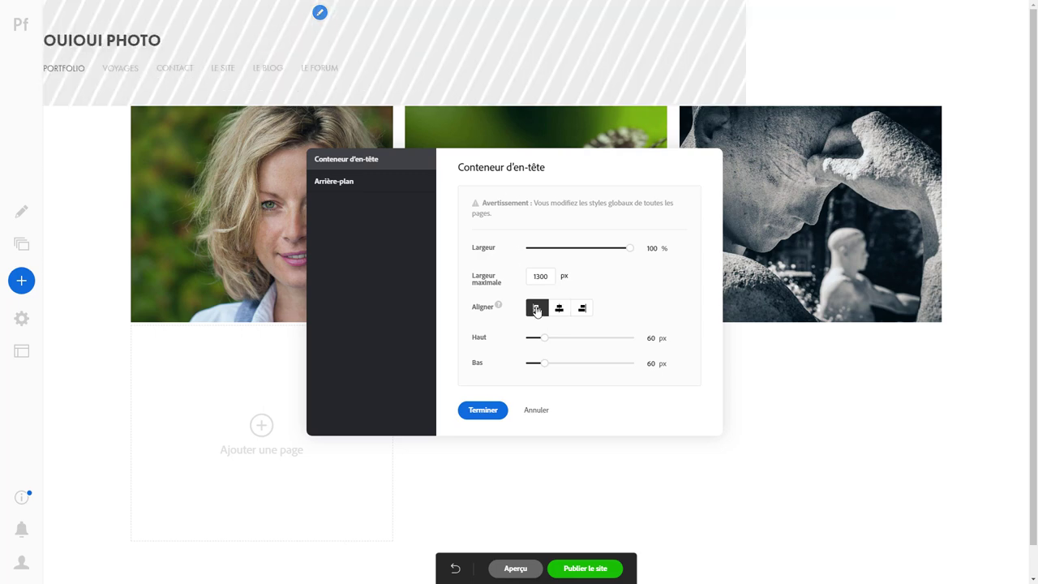
pyautogui.click(560, 309)
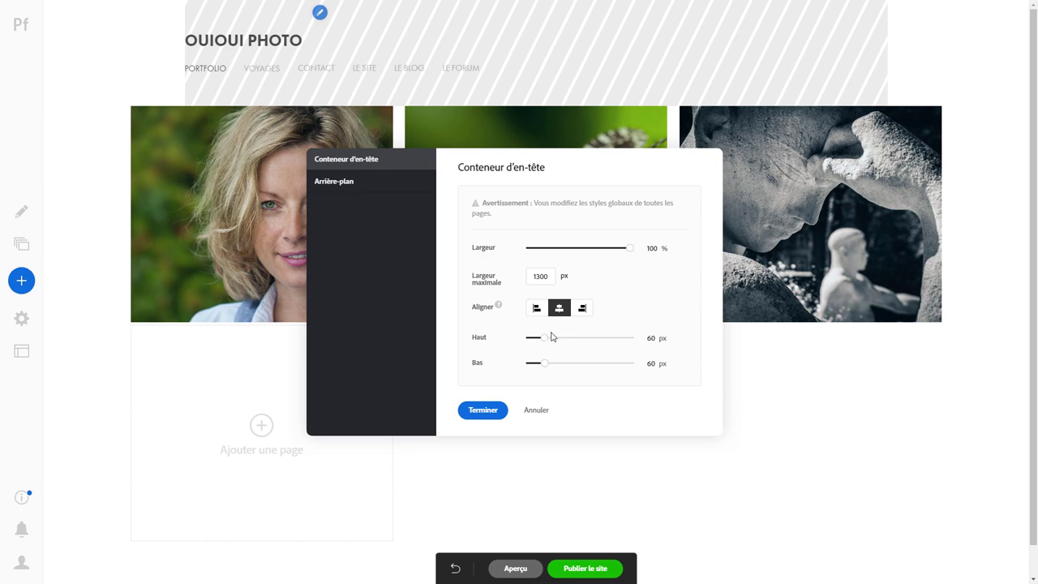
pyautogui.moveTo(552, 336)
pyautogui.mouseDown()
pyautogui.moveTo(534, 341)
pyautogui.moveTo(540, 365)
pyautogui.moveTo(541, 343)
pyautogui.mouseUp()
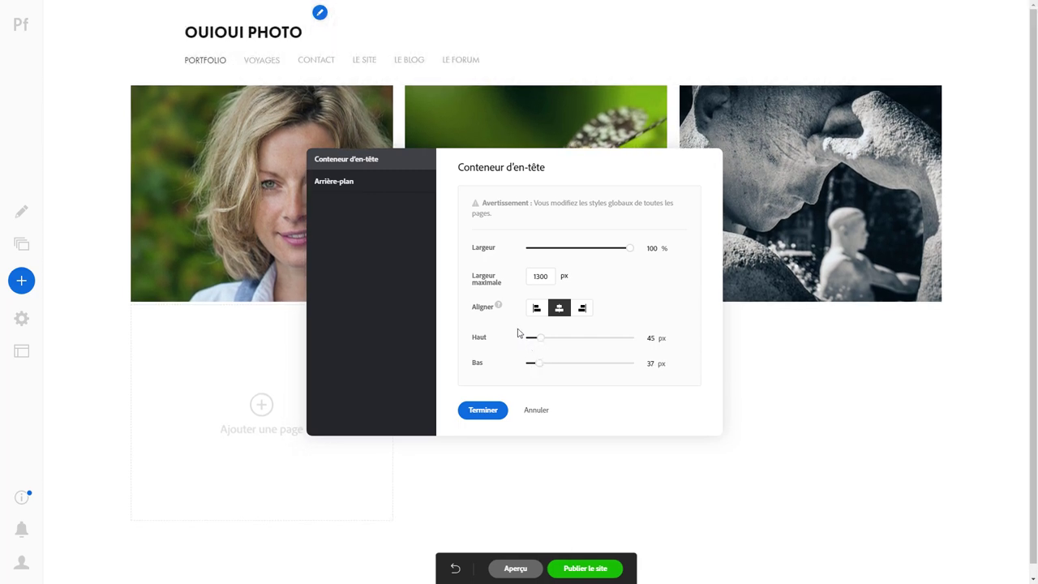
# Review the header's Arrière-plan image, colour and Options settings, add nothing, and confirm with Terminer
pyautogui.click(369, 186)
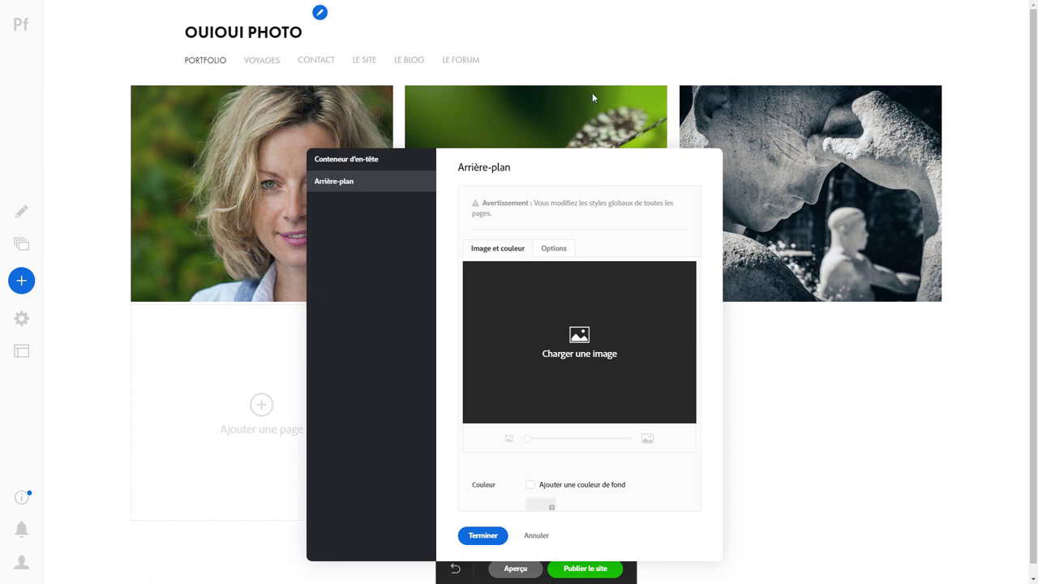
pyautogui.click(568, 248)
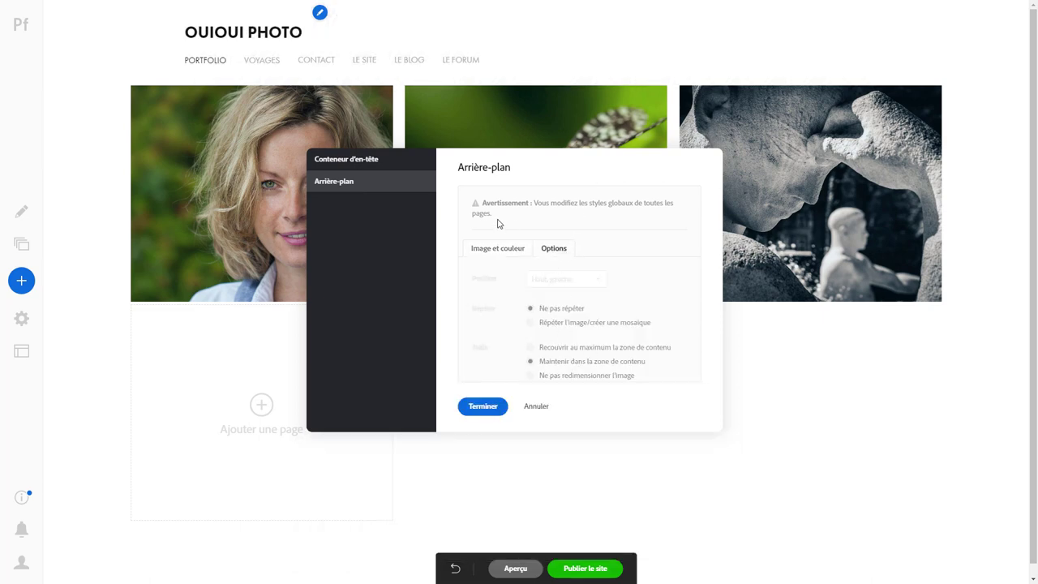
pyautogui.click(498, 253)
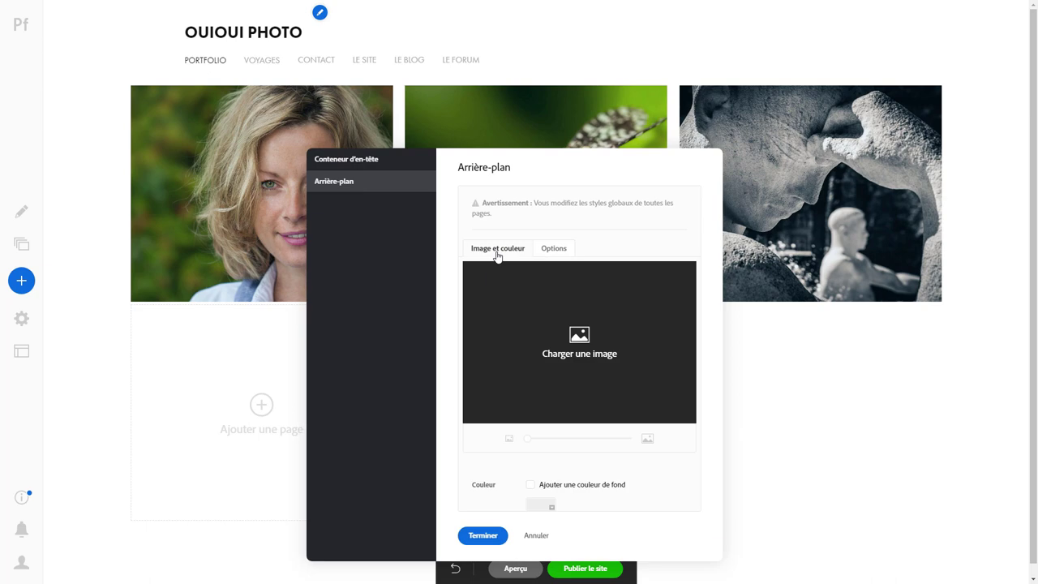
pyautogui.click(484, 536)
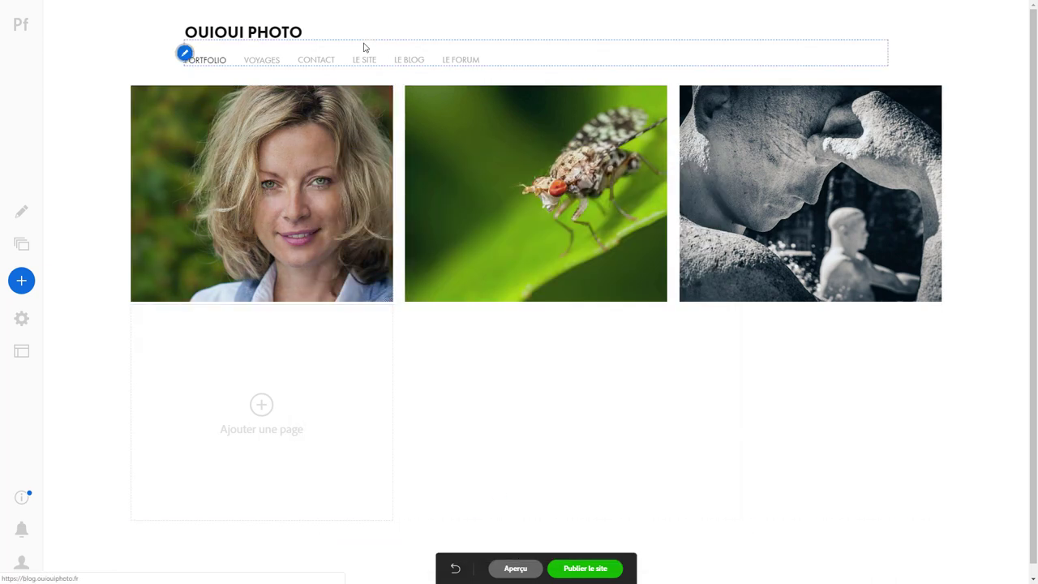
# Centre the OUIOUI PHOTO site title and keep it linked to Portfolio
pyautogui.click(186, 34)
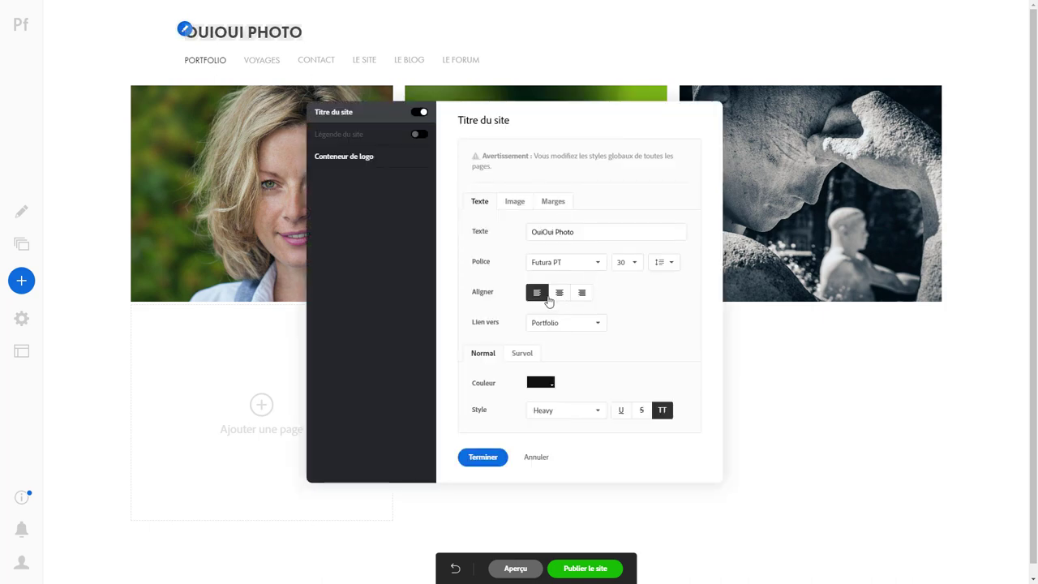
pyautogui.click(560, 294)
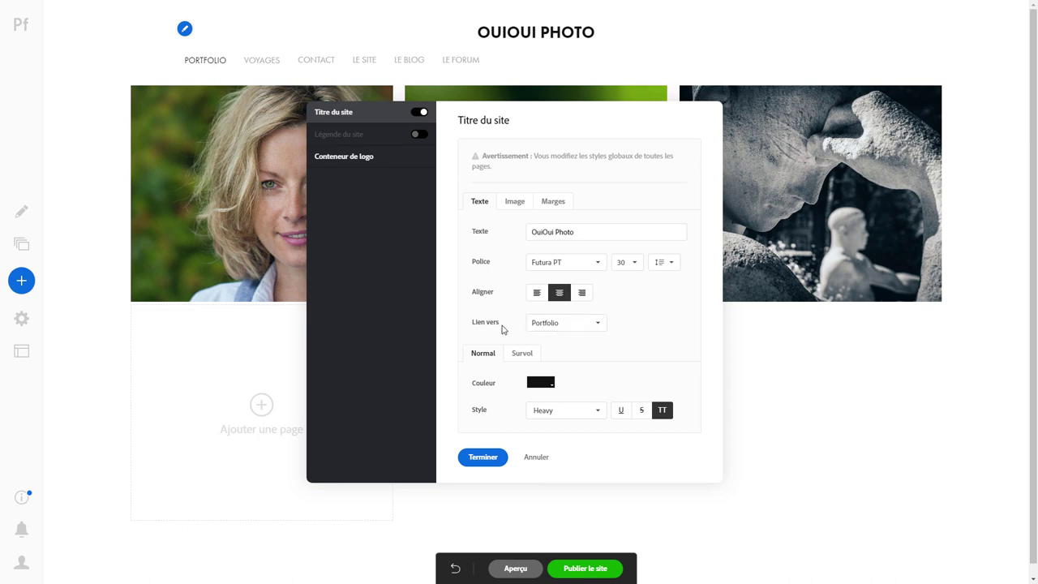
pyautogui.click(581, 327)
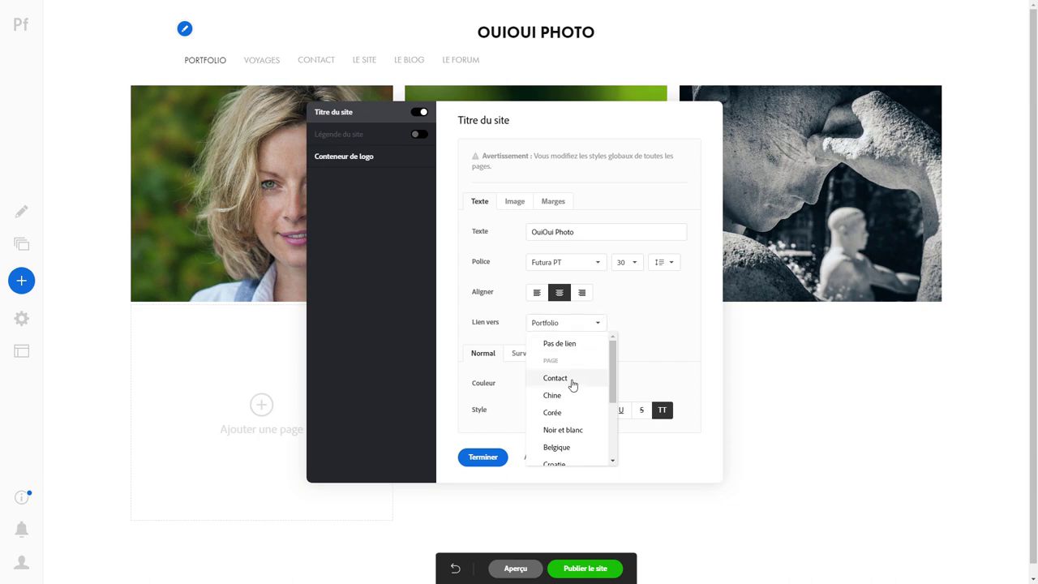
pyautogui.moveTo(615, 398); pyautogui.dragTo(618, 470)
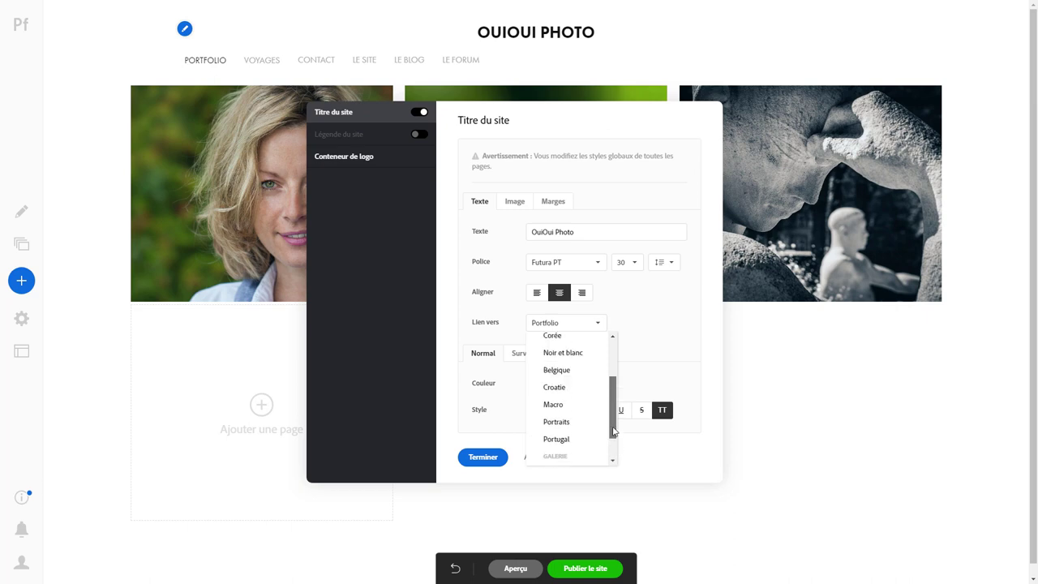
pyautogui.click(558, 437)
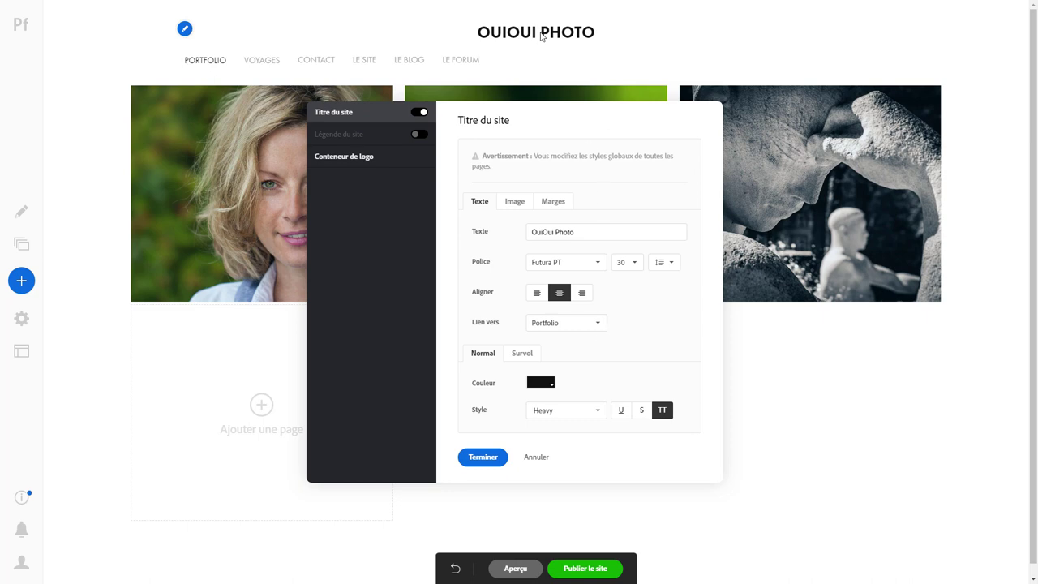
# Make the site title turn grey on hover and apply the title settings
pyautogui.click(522, 355)
pyautogui.click(491, 357)
pyautogui.click(524, 358)
pyautogui.click(549, 383)
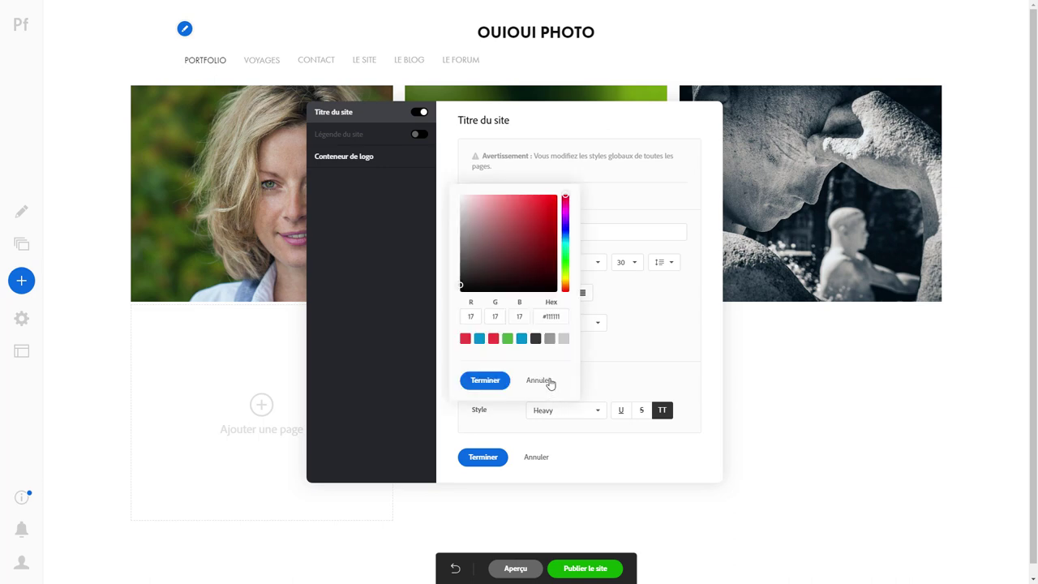
pyautogui.click(550, 339)
pyautogui.click(486, 381)
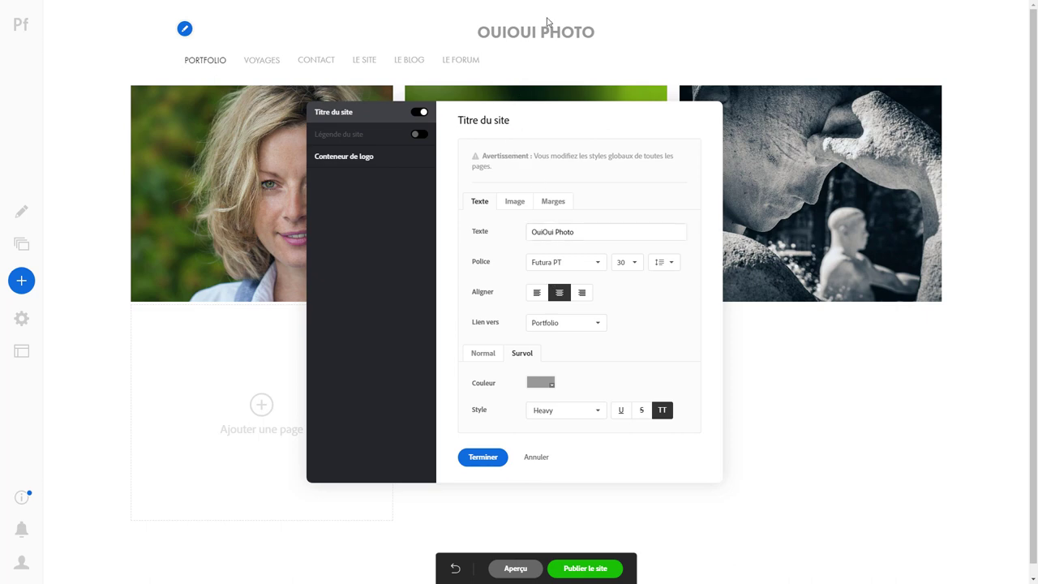
pyautogui.click(489, 459)
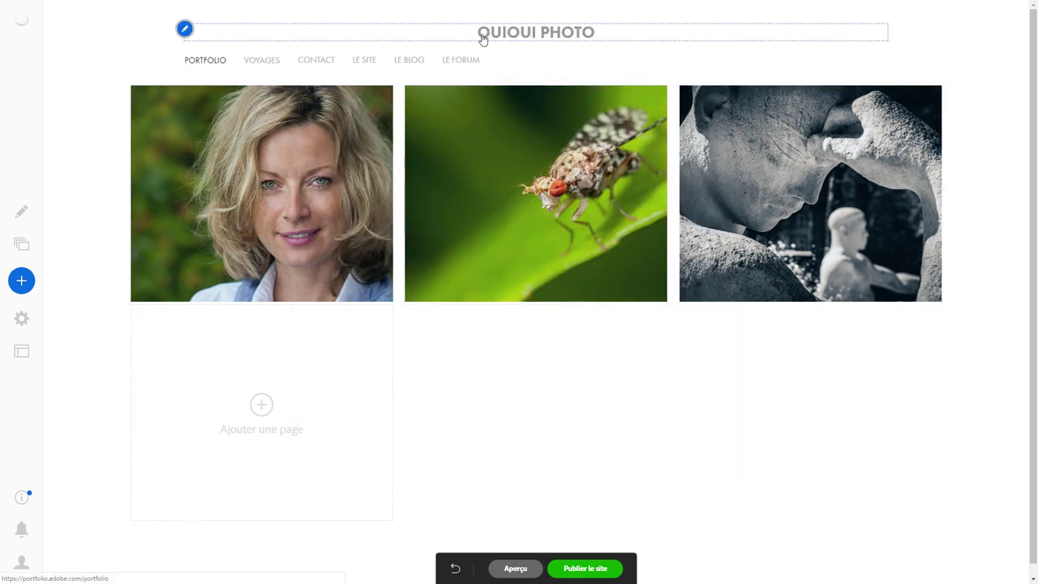
# Darken the site title's grey hover colour
pyautogui.click(184, 30)
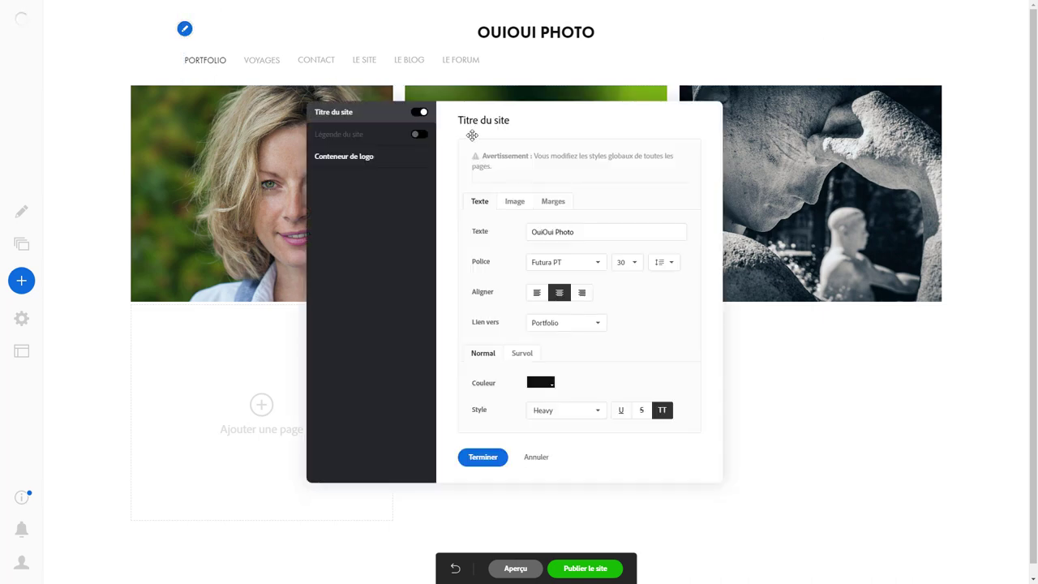
pyautogui.click(523, 354)
pyautogui.click(548, 384)
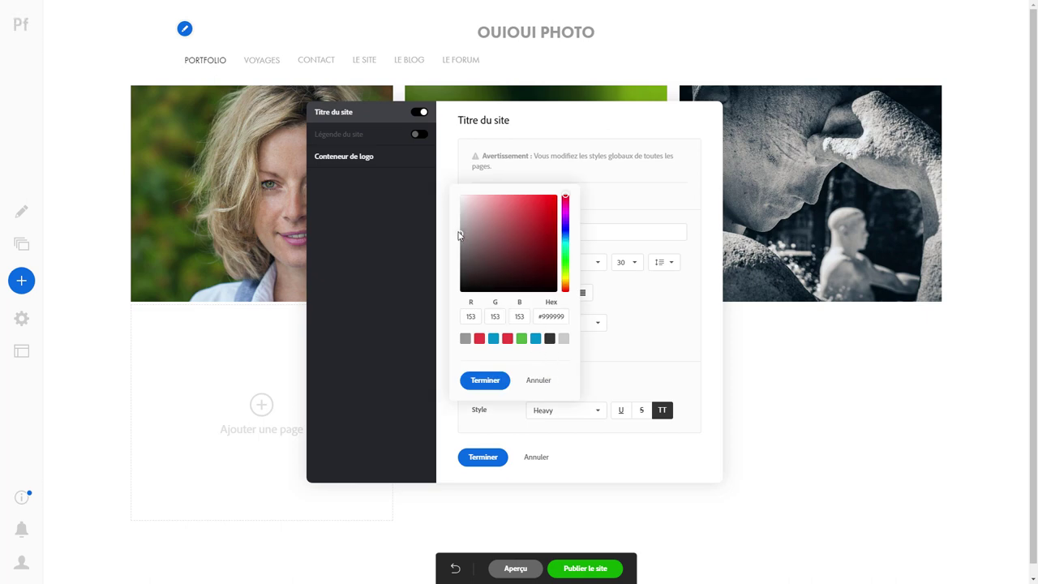
pyautogui.moveTo(460, 237); pyautogui.dragTo(460, 254)
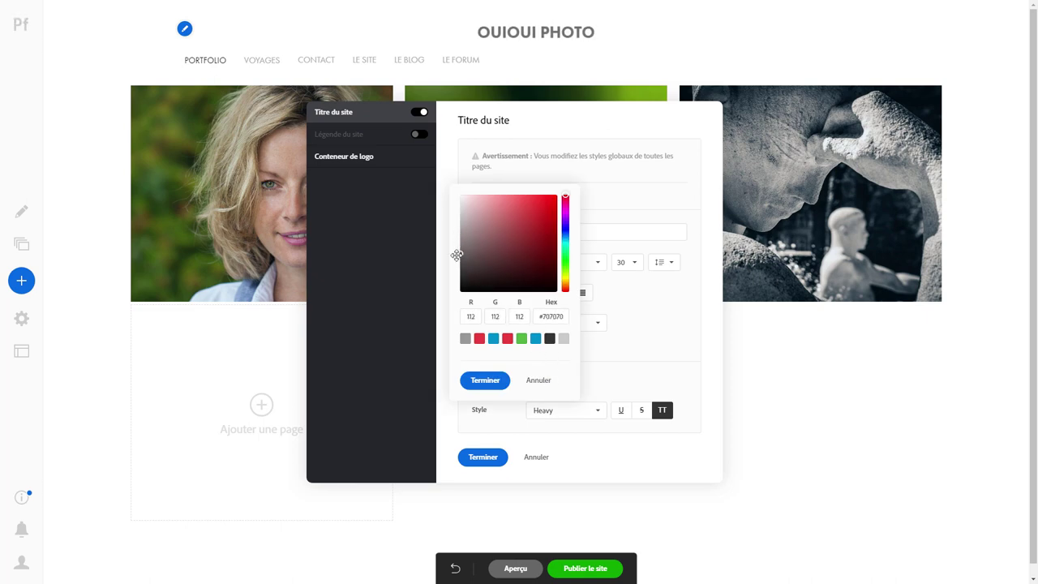
pyautogui.click(496, 385)
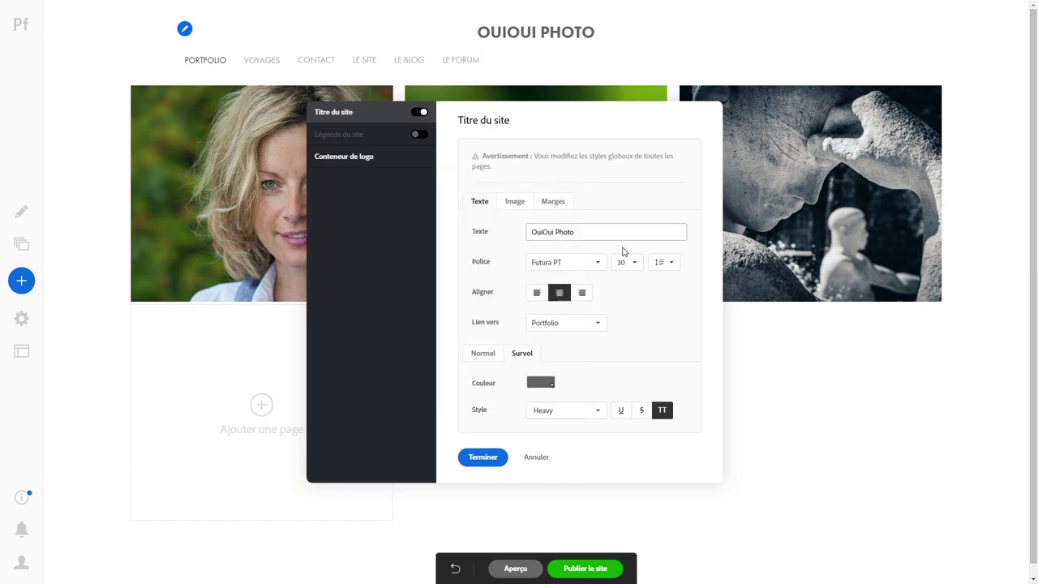
# Leave the title's line spacing unchanged and switch to its Image options
pyautogui.click(671, 266)
pyautogui.click(671, 266)
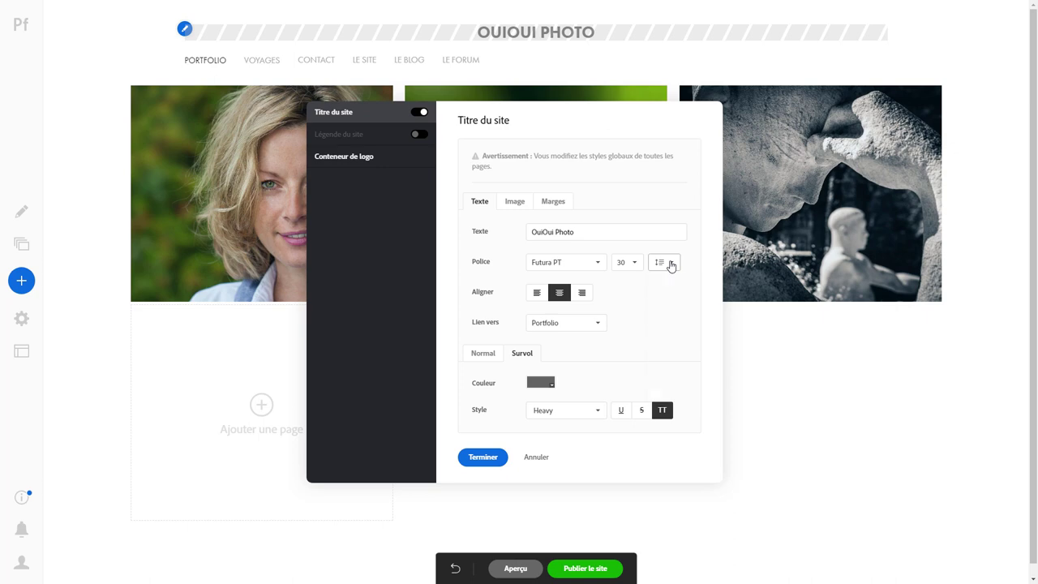
pyautogui.click(670, 266)
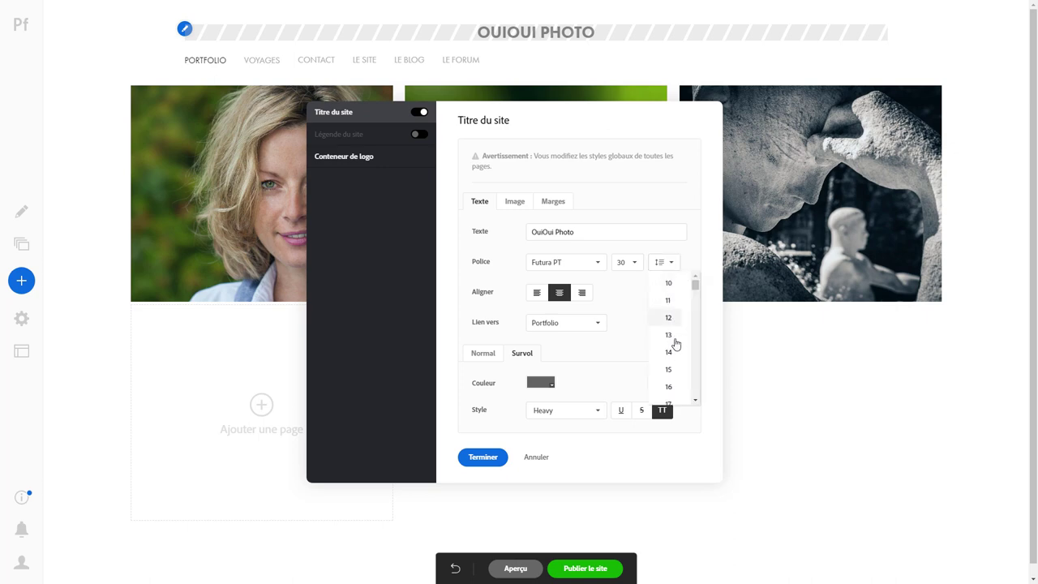
pyautogui.click(584, 232)
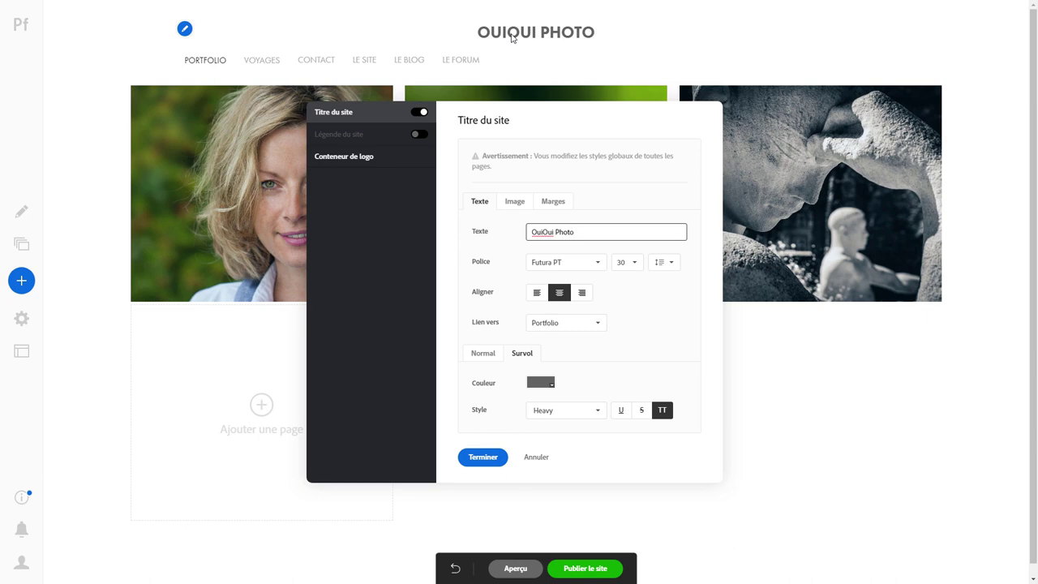
pyautogui.click(514, 206)
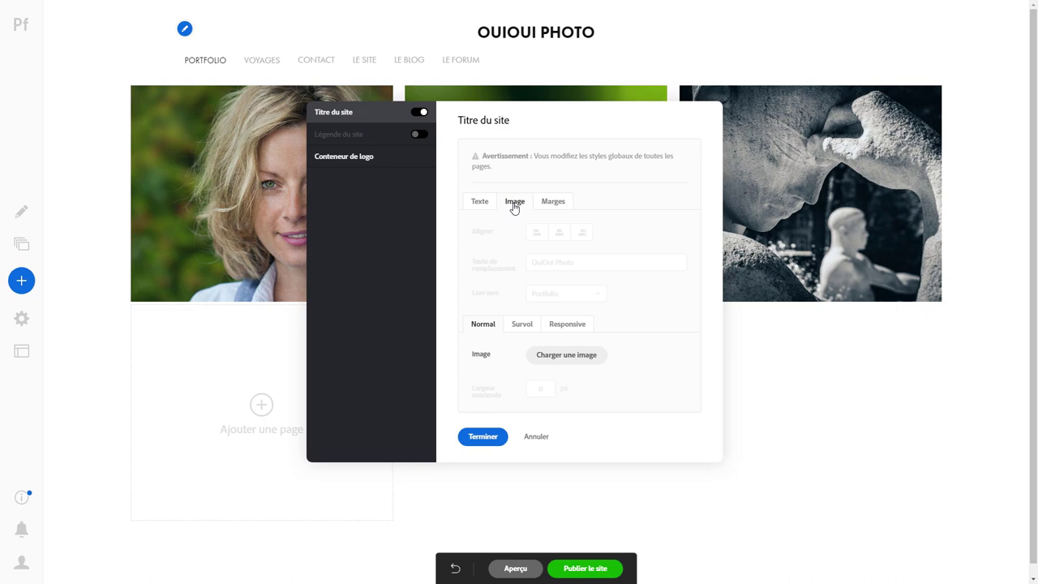
# Upload the OuiOuiNB penguin image as the site title logo and finish with Terminer
pyautogui.click(561, 357)
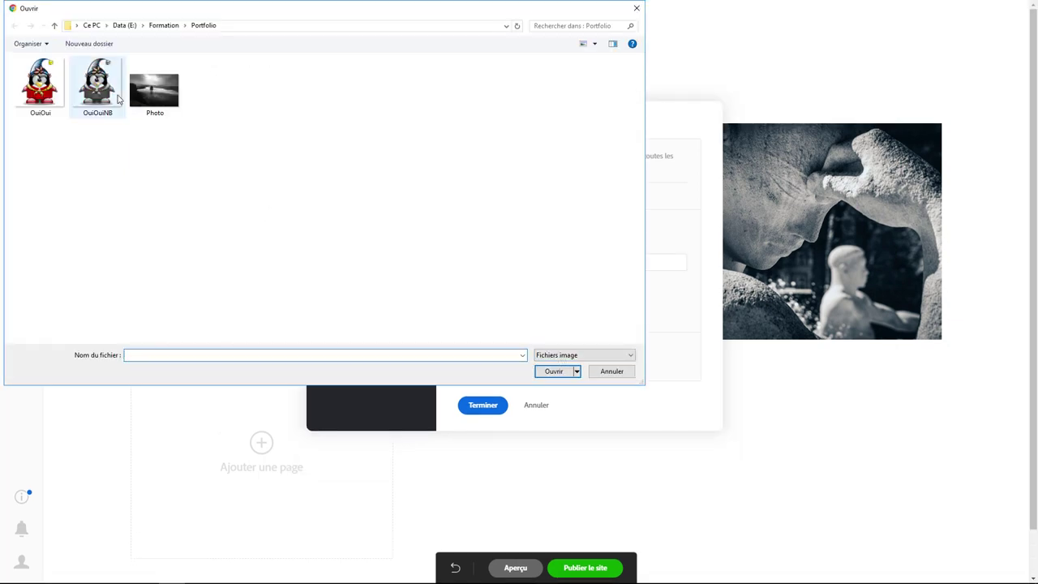
pyautogui.click(106, 96)
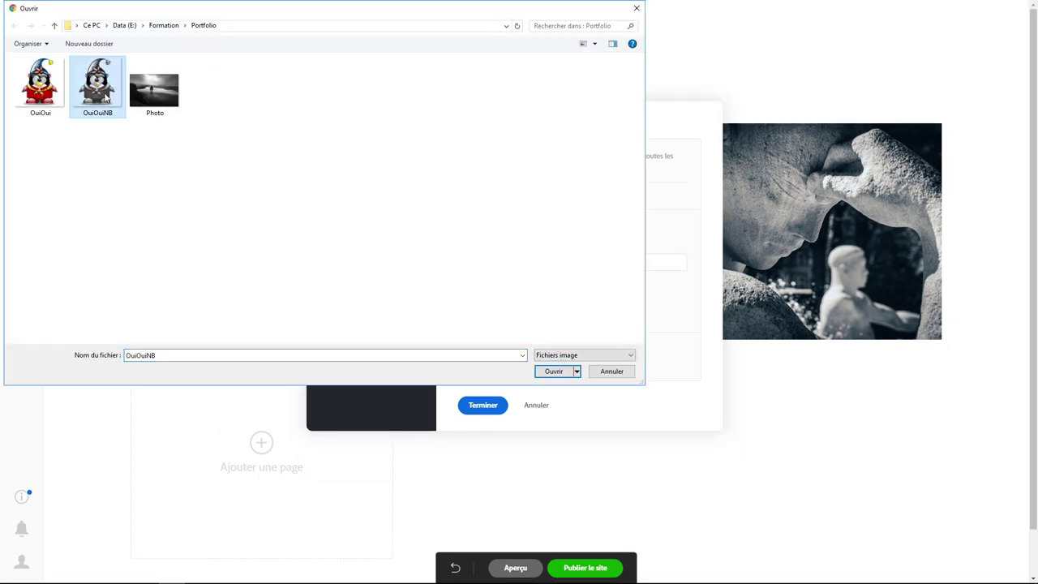
pyautogui.click(554, 371)
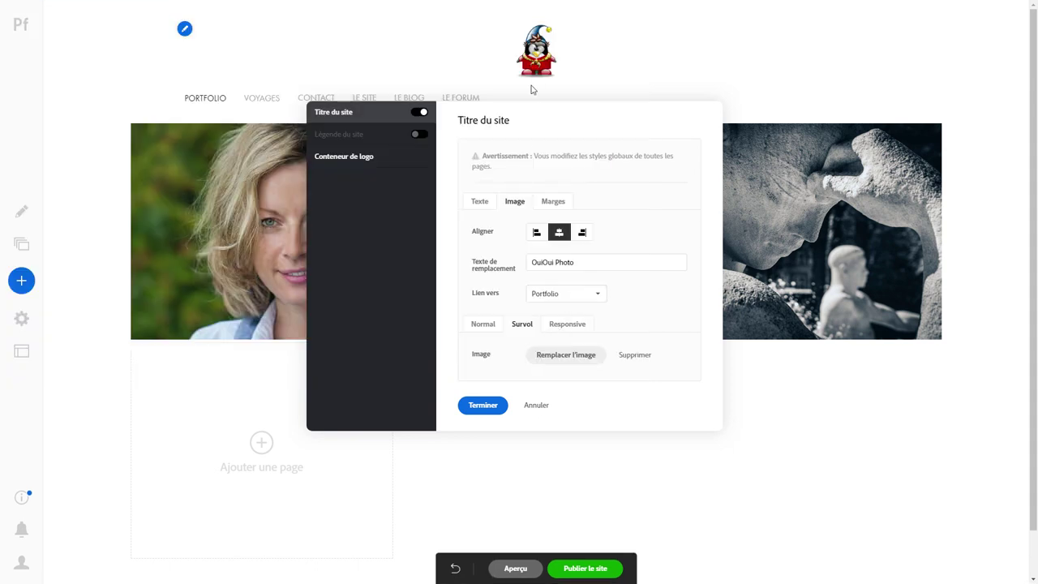
pyautogui.click(482, 405)
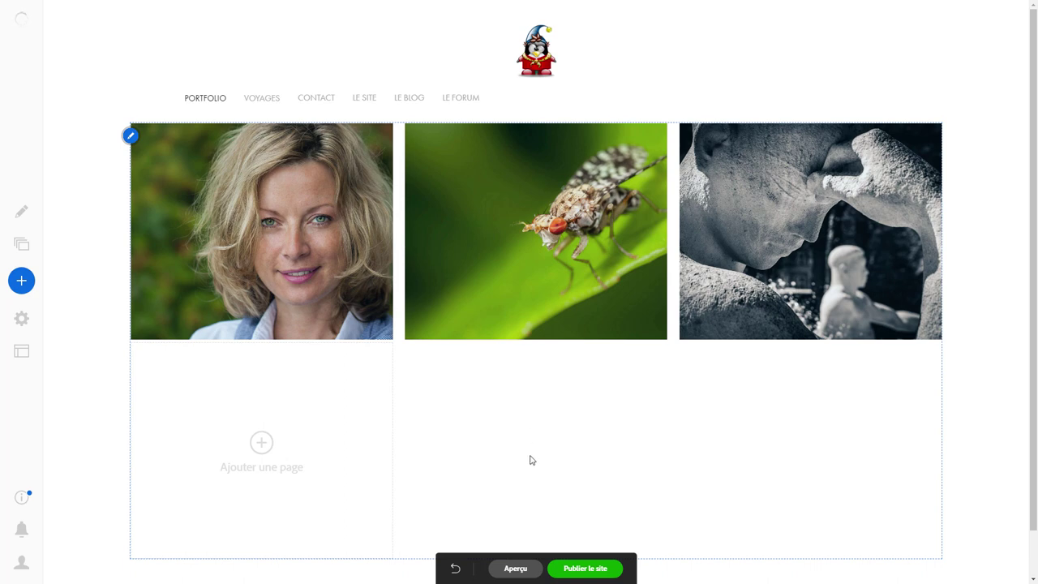
pyautogui.click(516, 570)
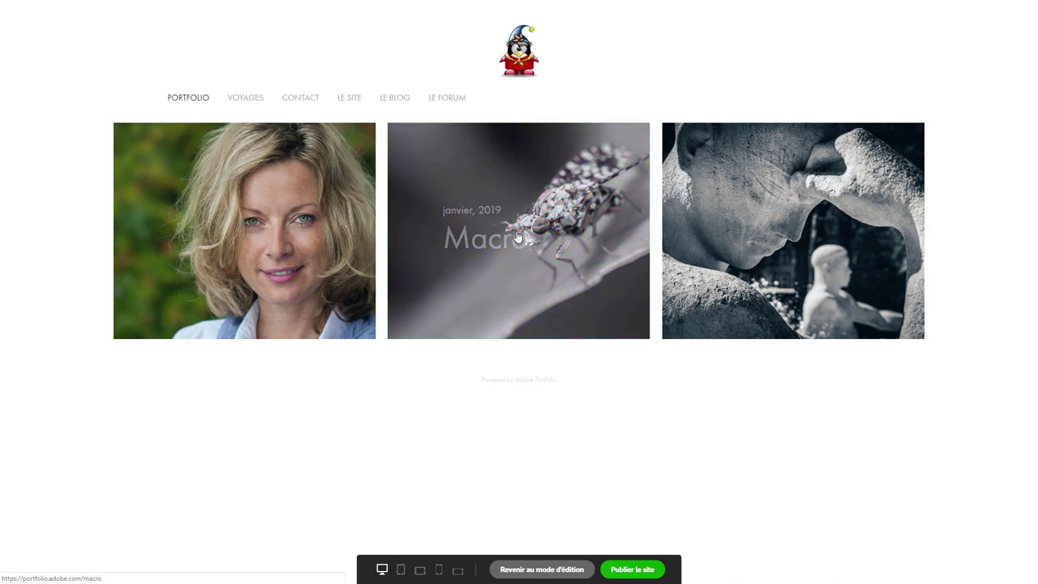
pyautogui.click(535, 569)
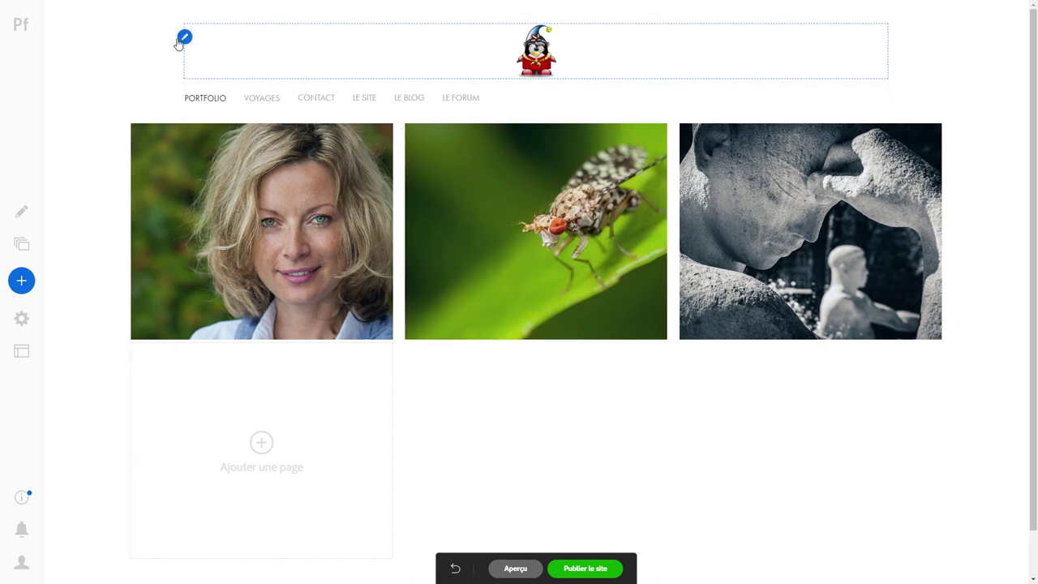
pyautogui.click(184, 37)
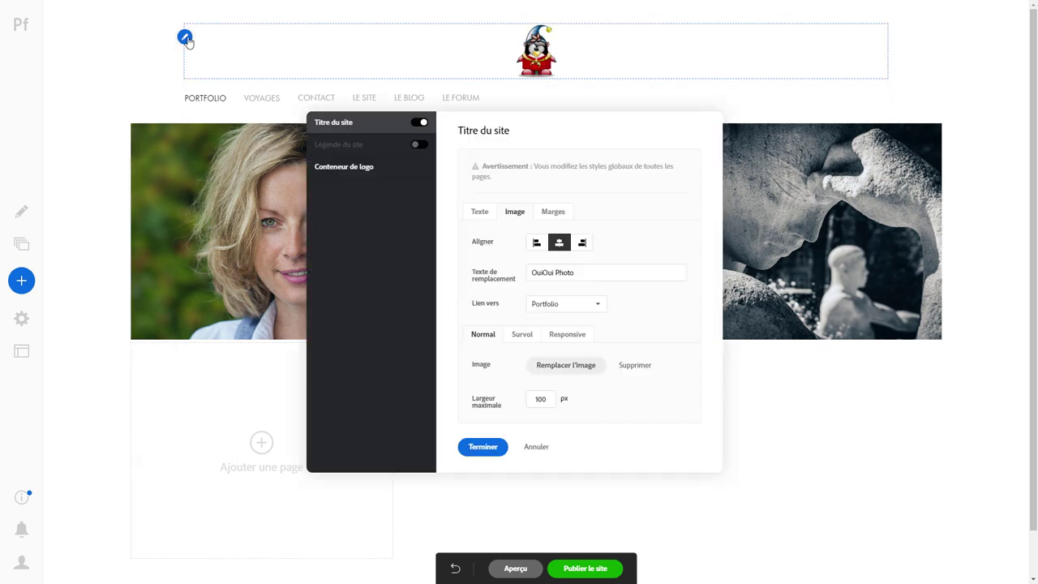
pyautogui.click(565, 339)
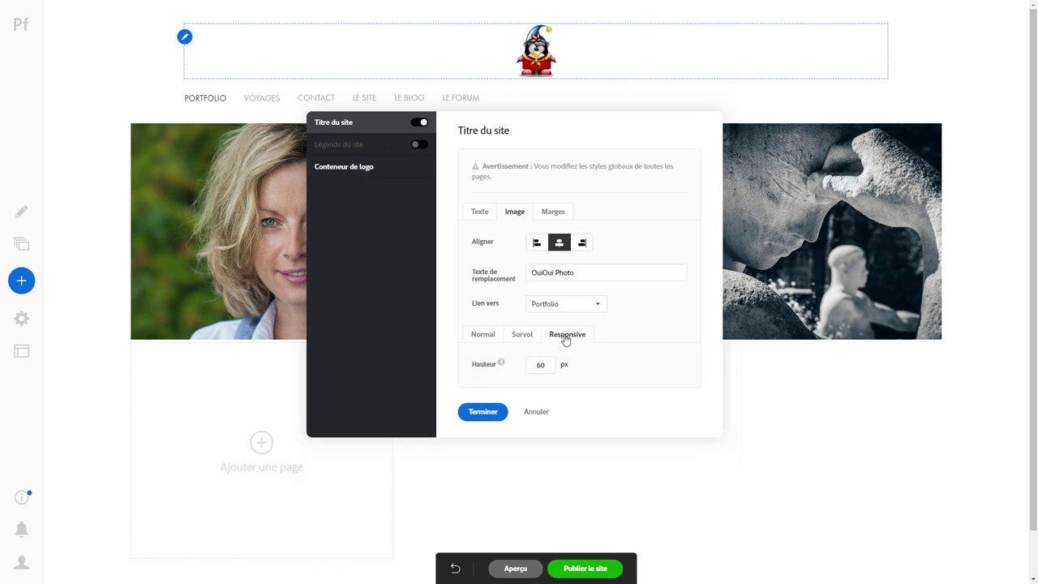
pyautogui.click(549, 365)
pyautogui.click(538, 412)
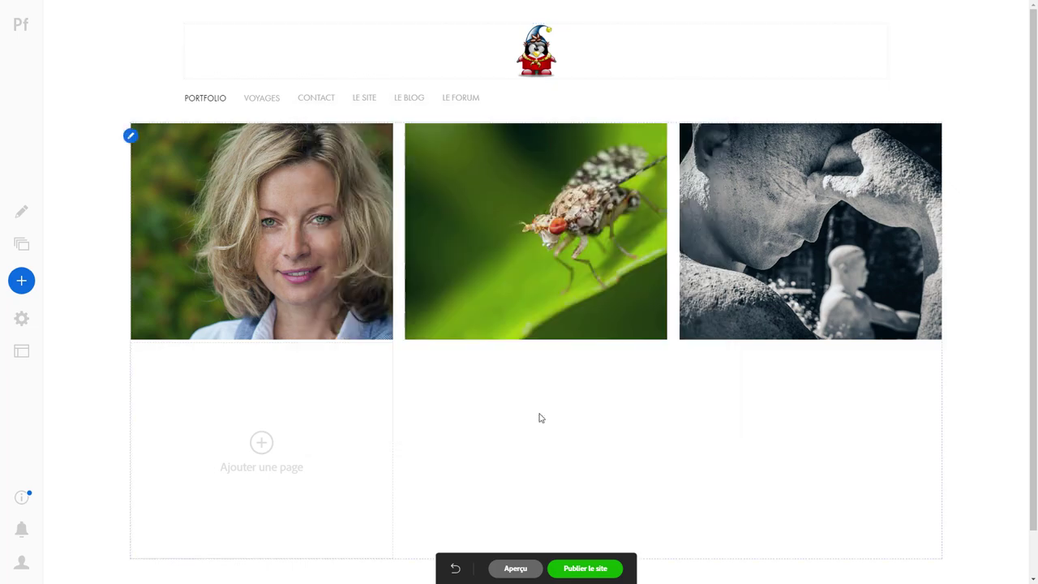
pyautogui.click(525, 568)
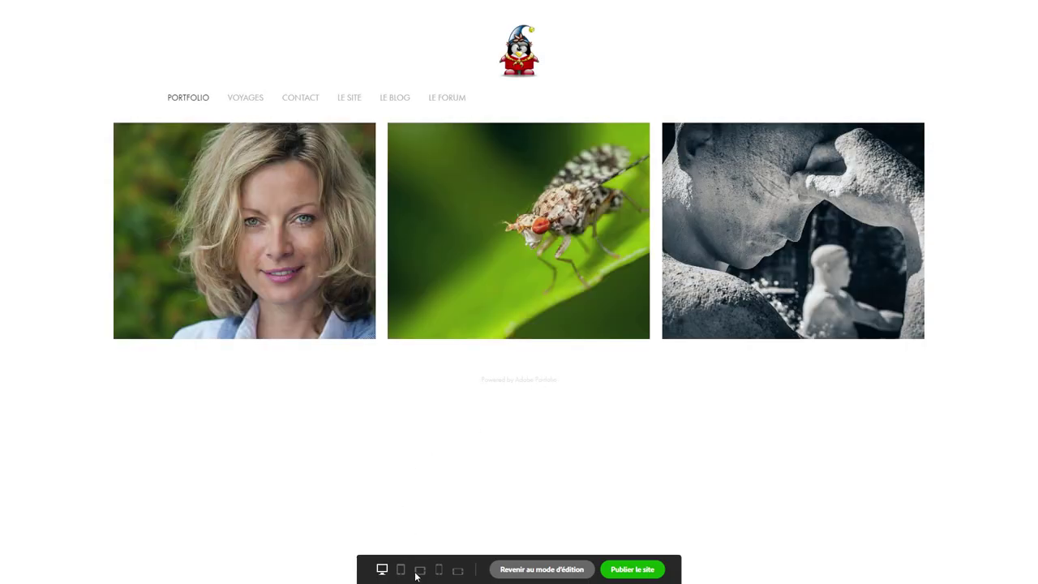
pyautogui.click(400, 570)
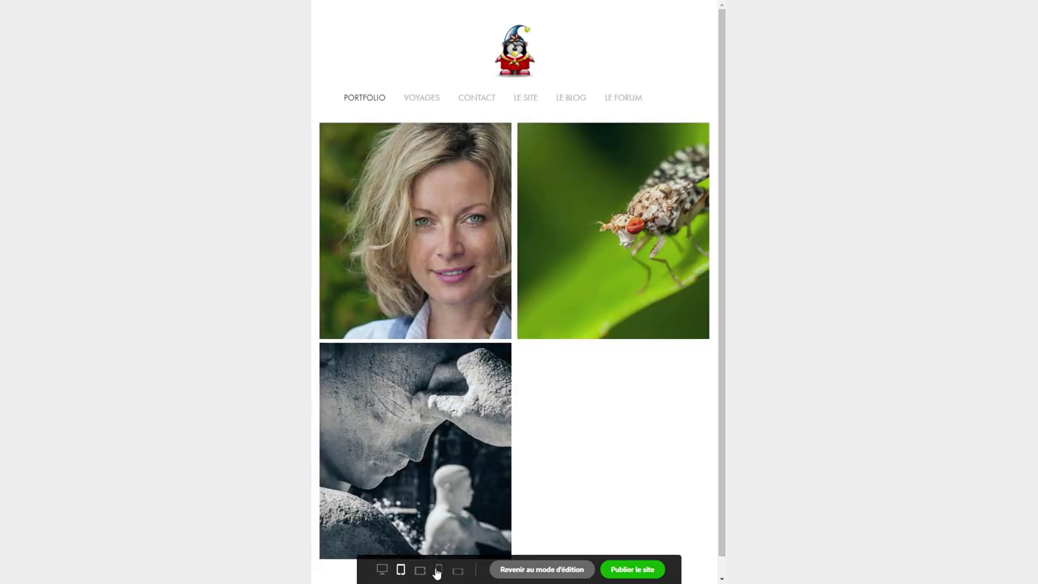
pyautogui.click(438, 570)
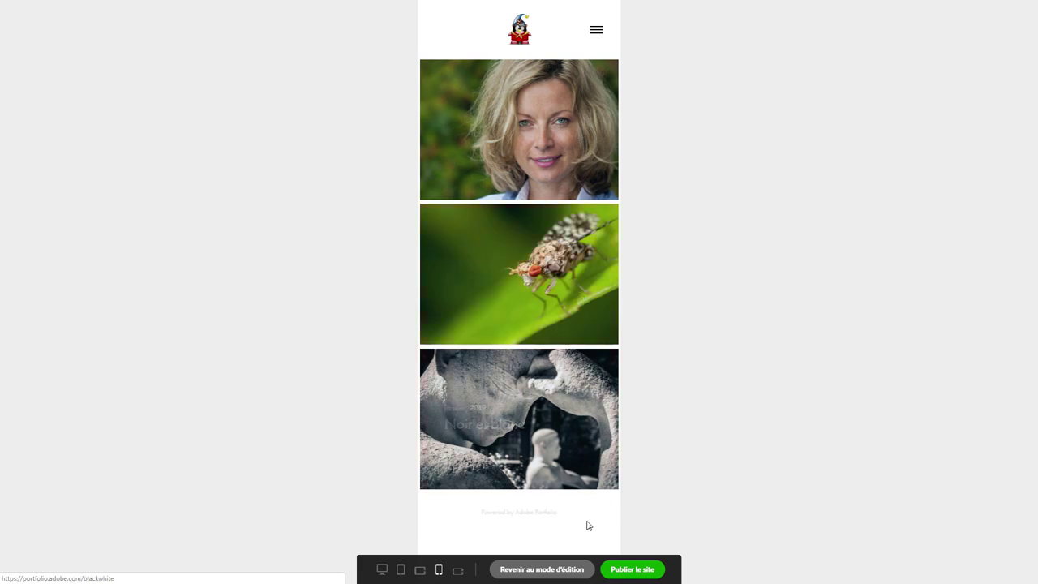
pyautogui.click(554, 568)
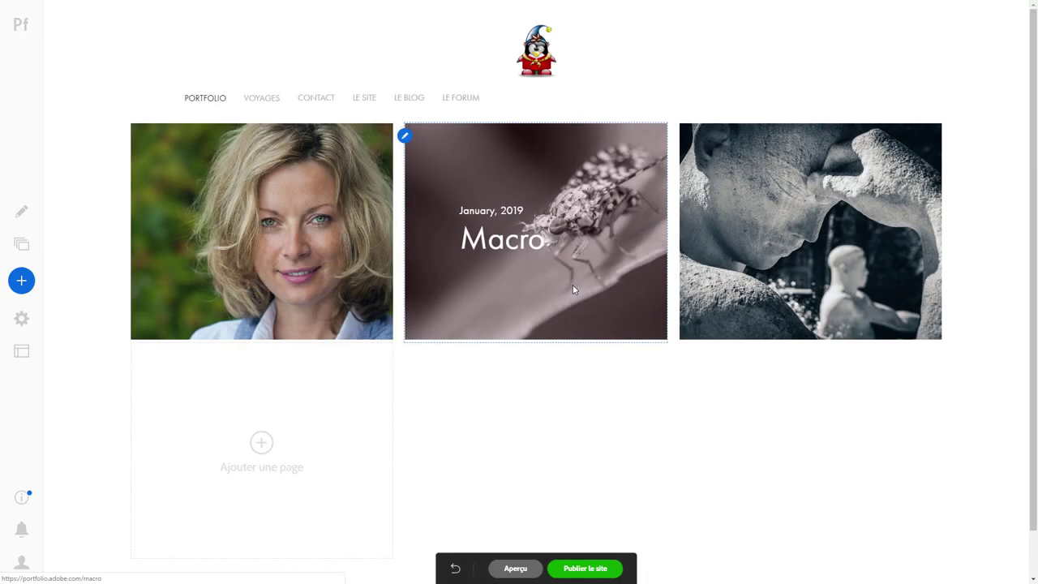
# Check the site title's Marges (all 0), then open the Conteneur de logo settings
pyautogui.click(185, 37)
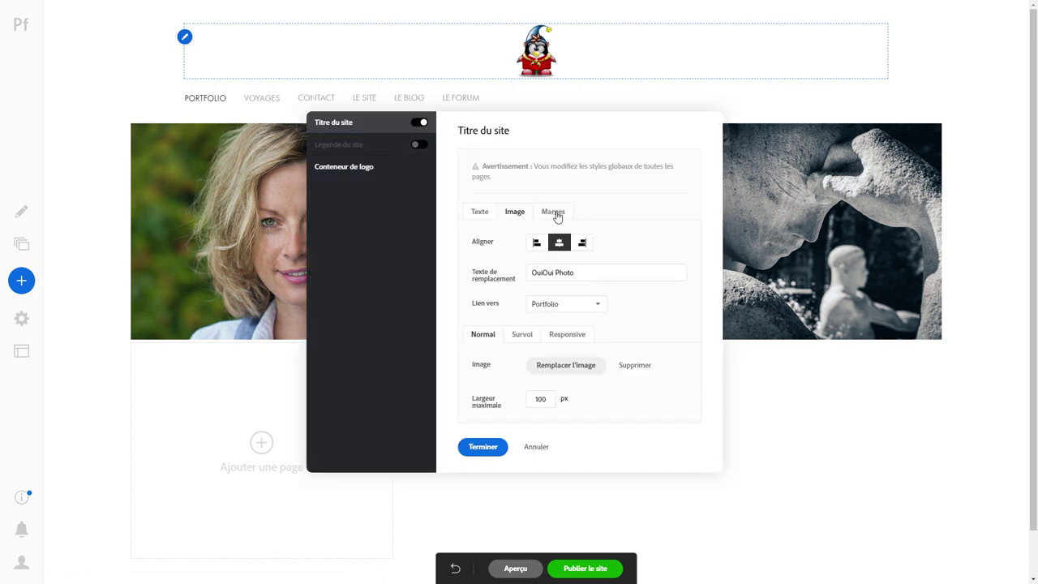
pyautogui.click(554, 213)
pyautogui.click(530, 243)
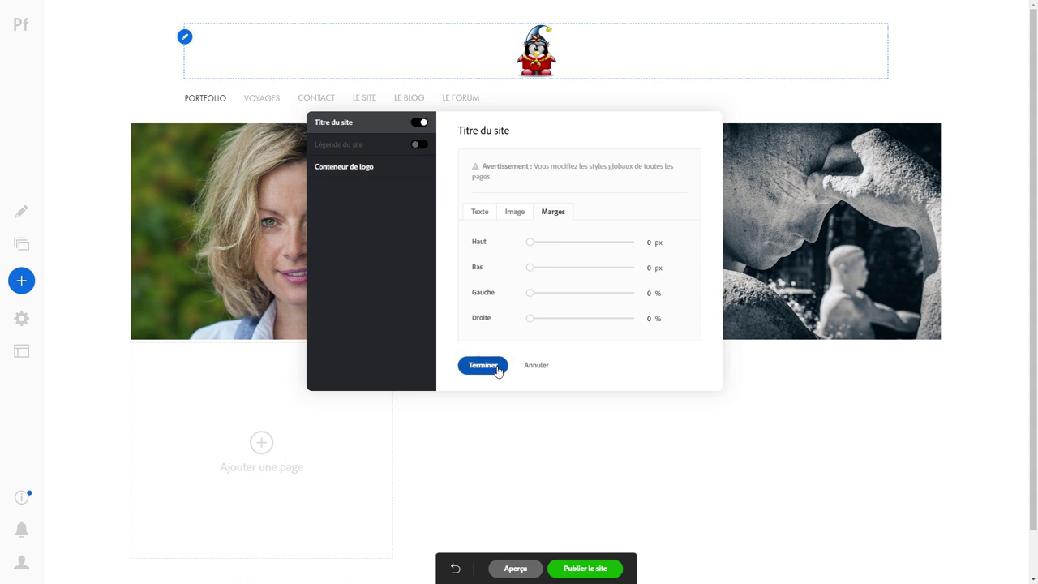
pyautogui.click(345, 168)
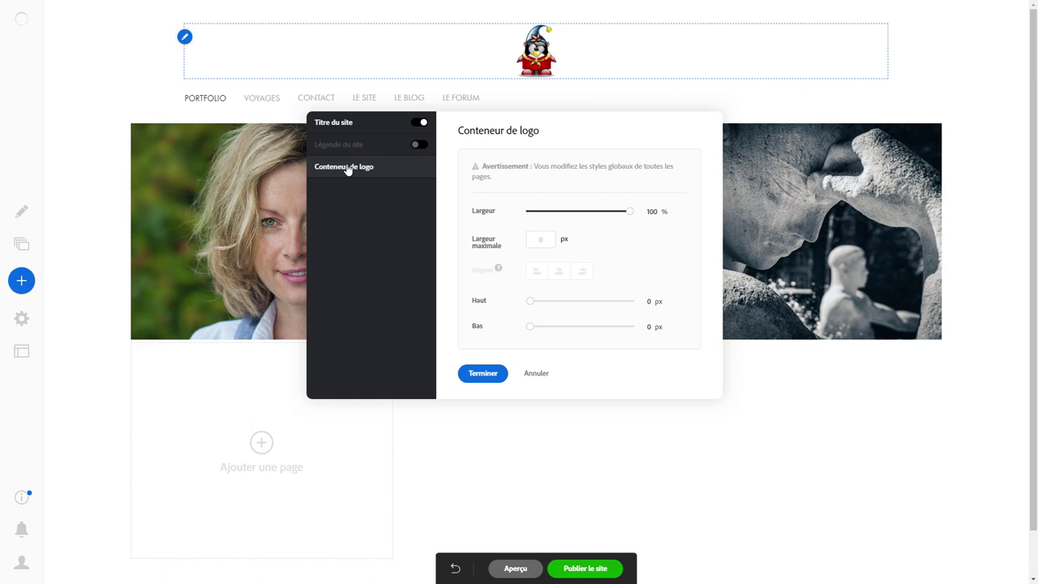
# Narrow the logo container to 37 %, centre it, and switch the title back to OUIOUI PHOTO text
pyautogui.moveTo(630, 213)
pyautogui.mouseDown()
pyautogui.moveTo(555, 217)
pyautogui.moveTo(567, 213)
pyautogui.mouseUp()
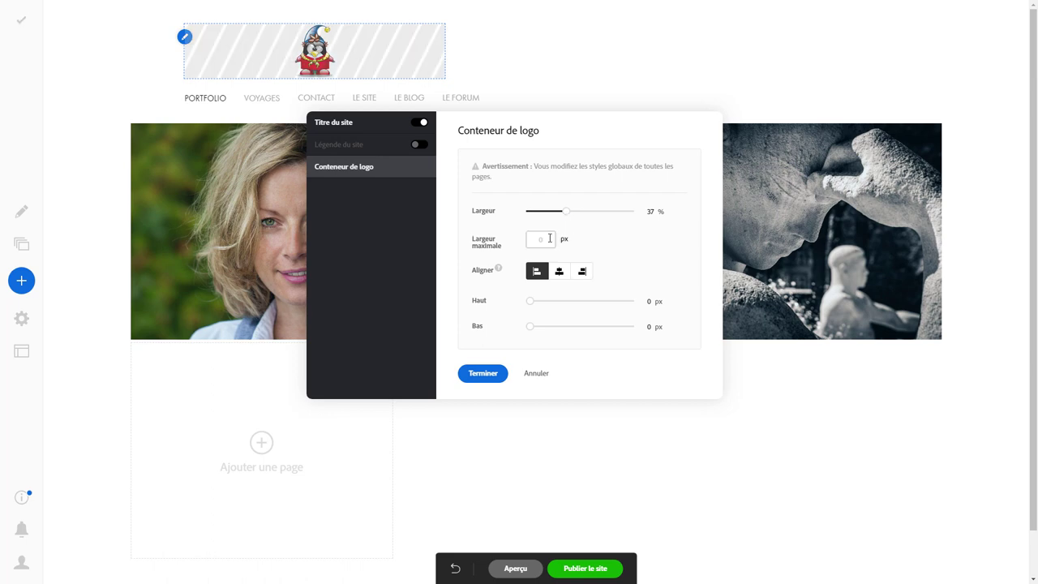
pyautogui.click(559, 272)
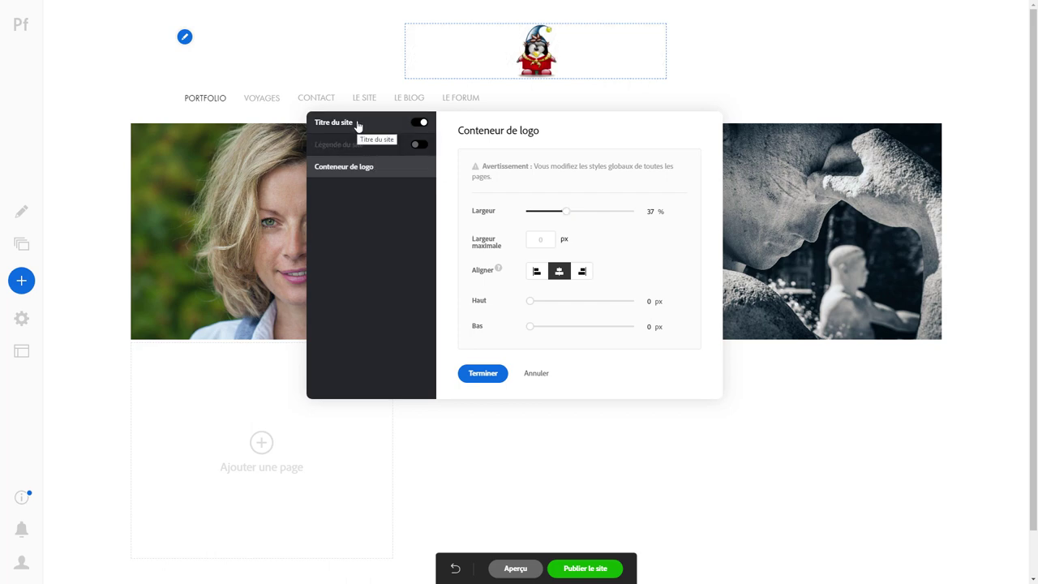
pyautogui.click(358, 124)
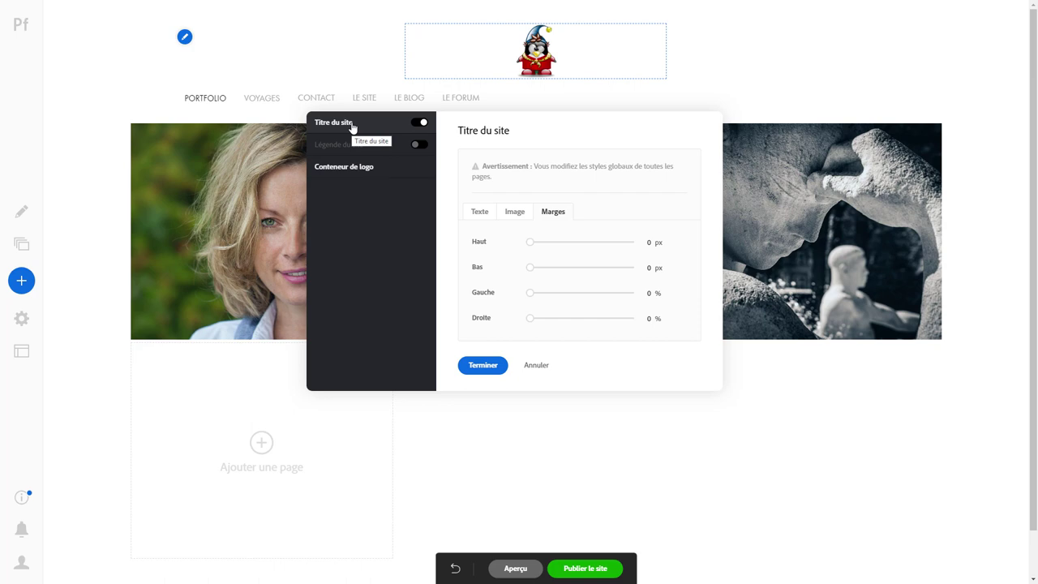
pyautogui.click(480, 212)
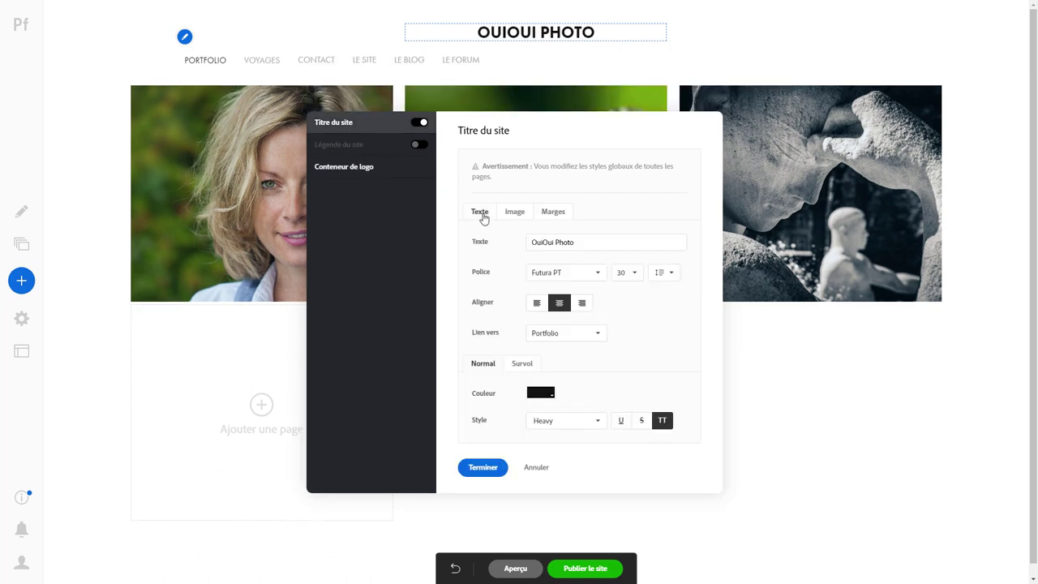
pyautogui.click(368, 167)
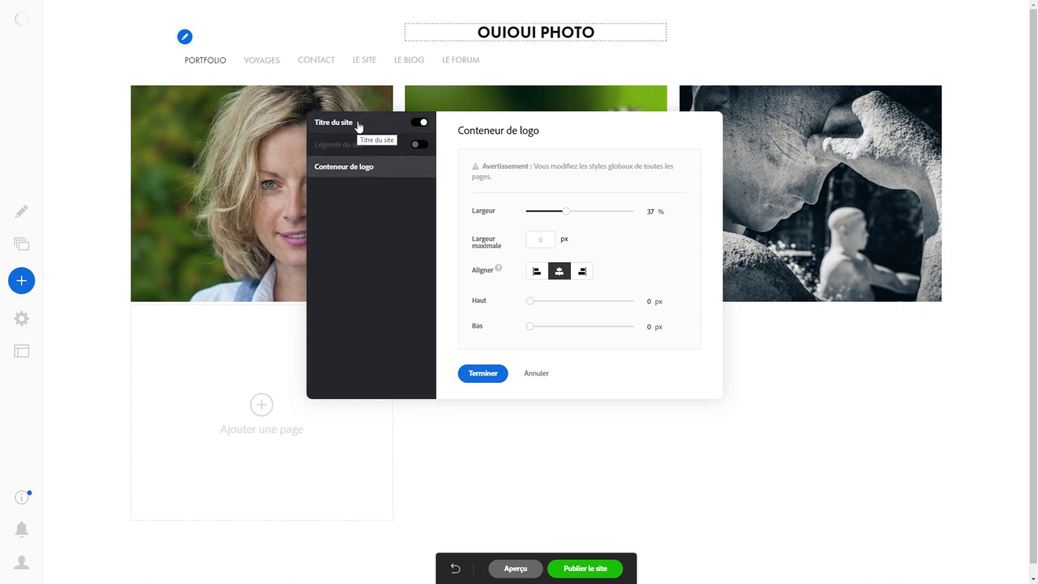
pyautogui.click(359, 128)
pyautogui.click(382, 167)
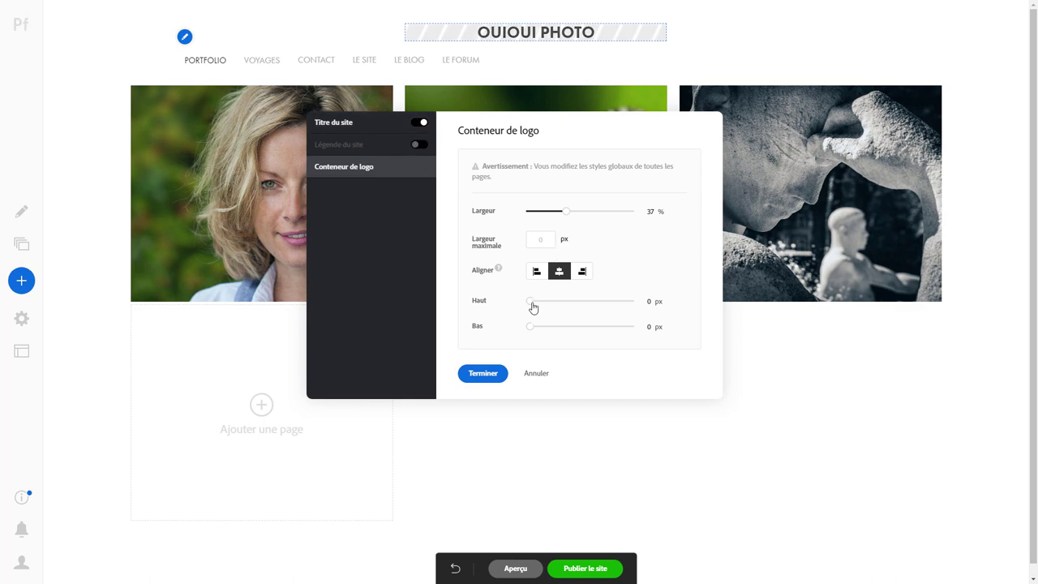
# Keep the site title displayed and widen the logo container to 100 % width
pyautogui.click(355, 126)
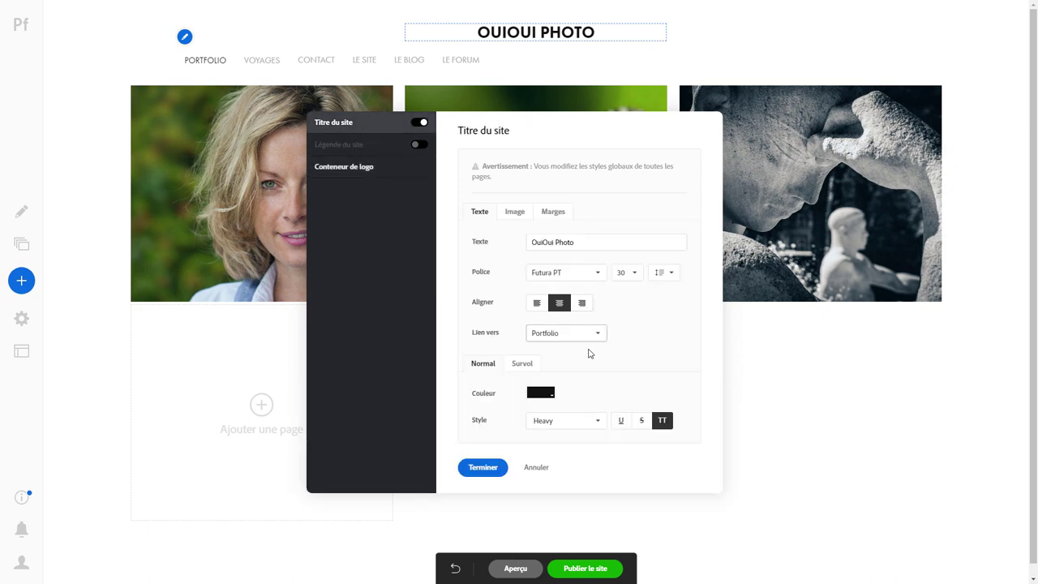
pyautogui.click(557, 214)
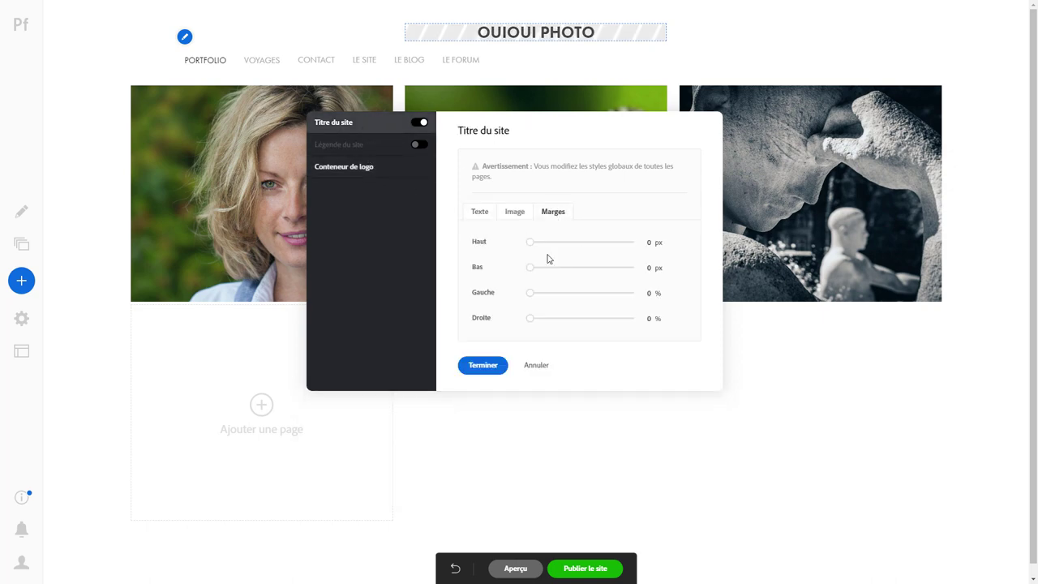
pyautogui.click(423, 124)
pyautogui.click(421, 124)
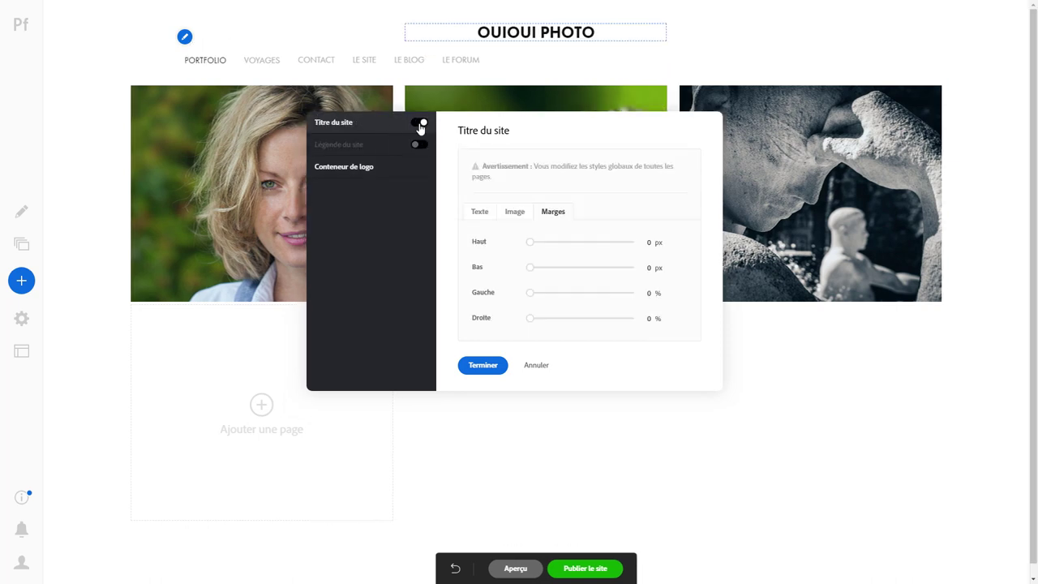
pyautogui.click(370, 168)
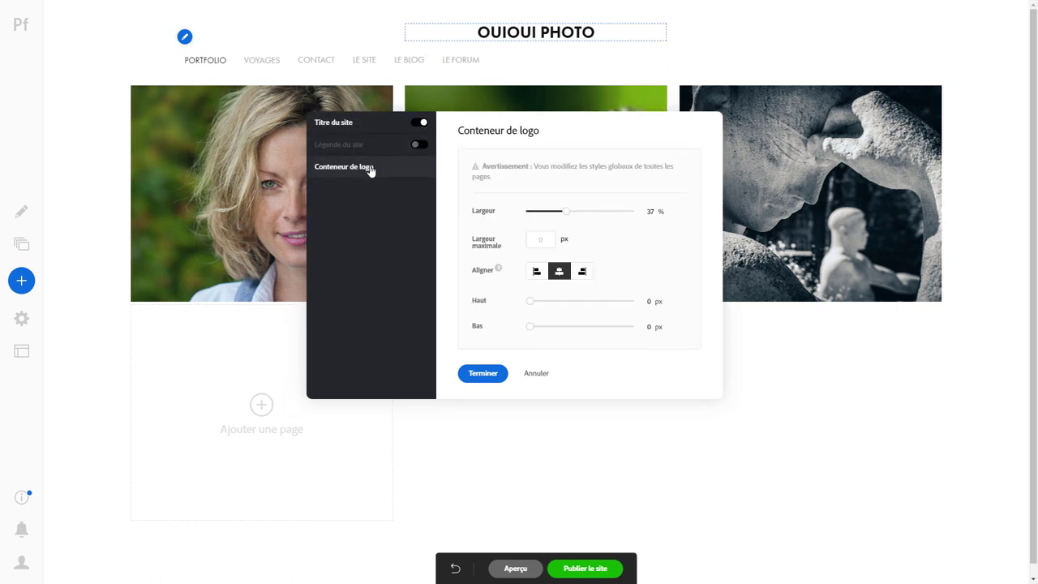
pyautogui.moveTo(565, 212); pyautogui.dragTo(661, 213)
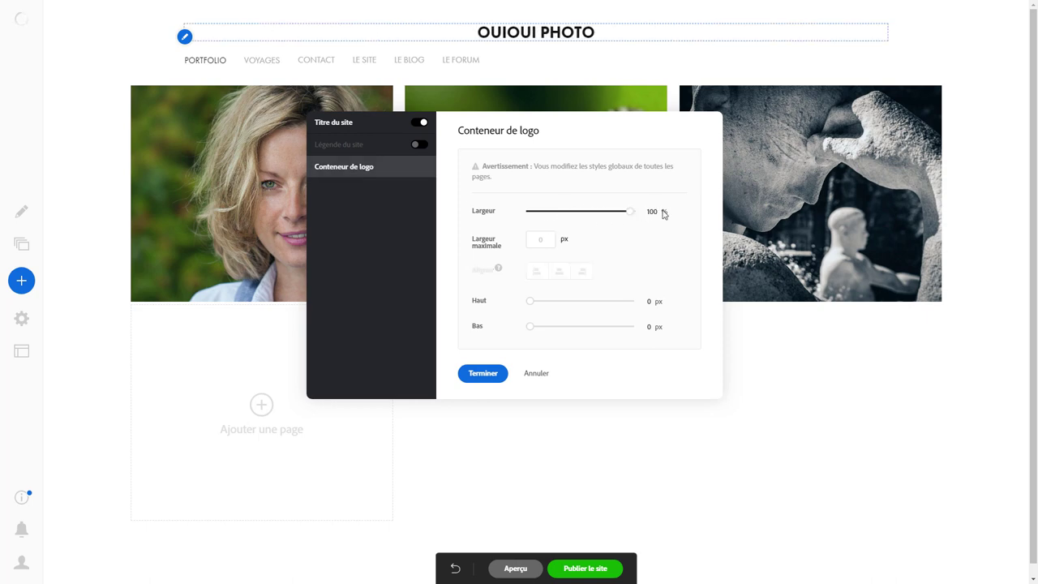
# Compare text and logo versions, settle on the penguin logo image, and confirm the title settings
pyautogui.click(352, 127)
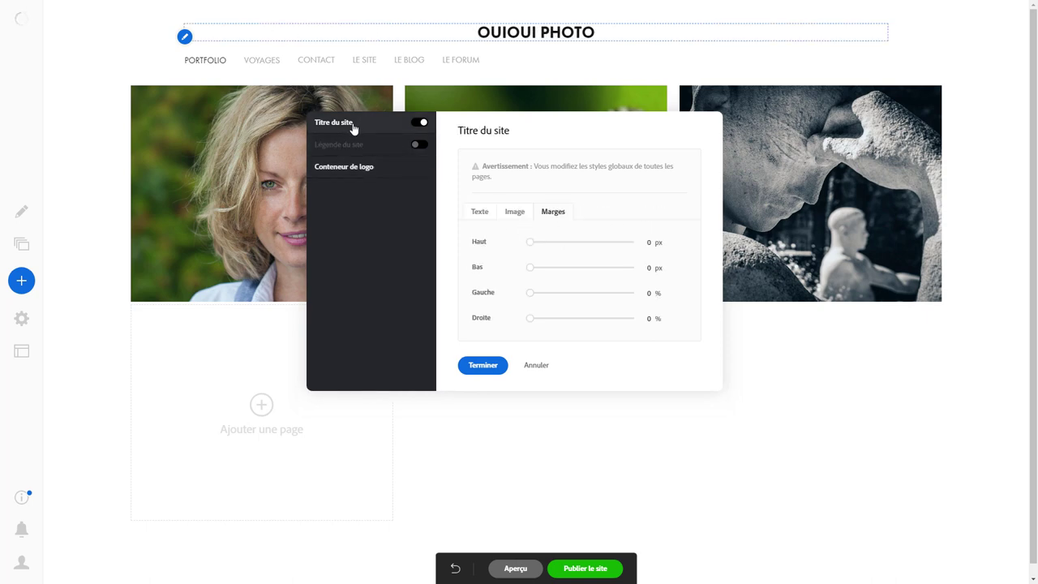
pyautogui.click(478, 213)
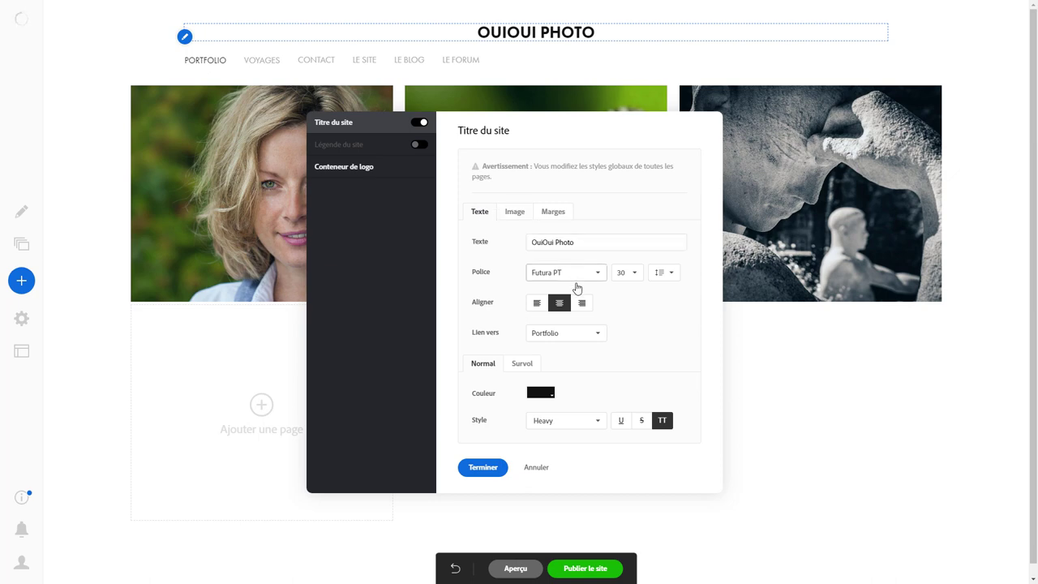
pyautogui.click(515, 211)
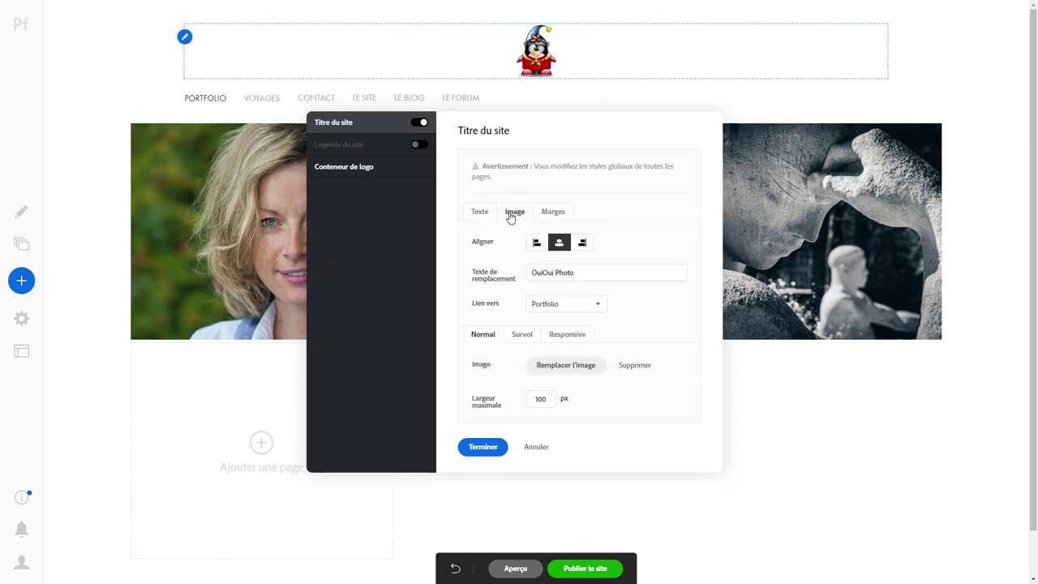
pyautogui.click(480, 213)
pyautogui.click(514, 212)
pyautogui.click(483, 213)
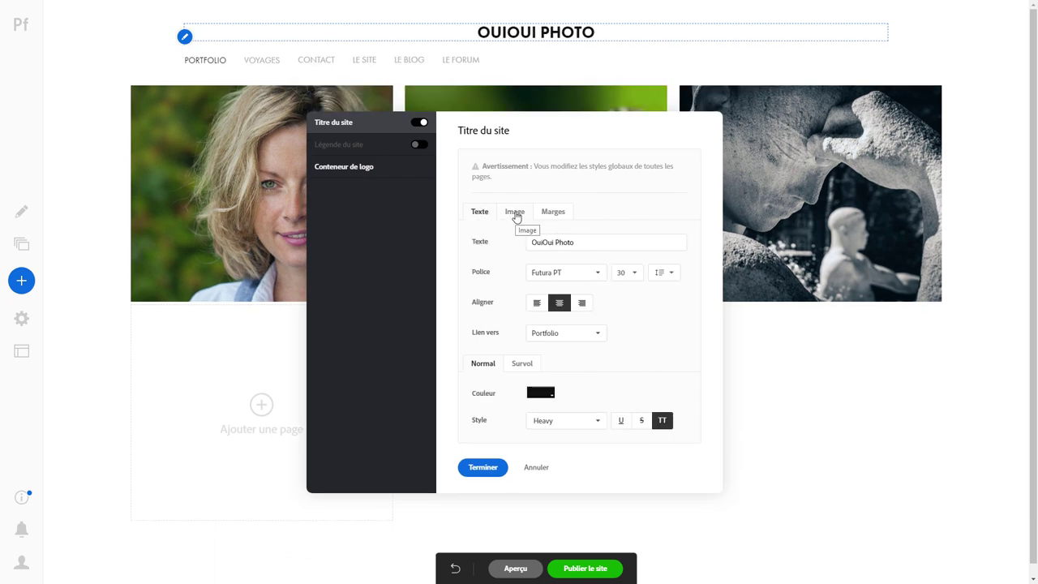
pyautogui.click(515, 214)
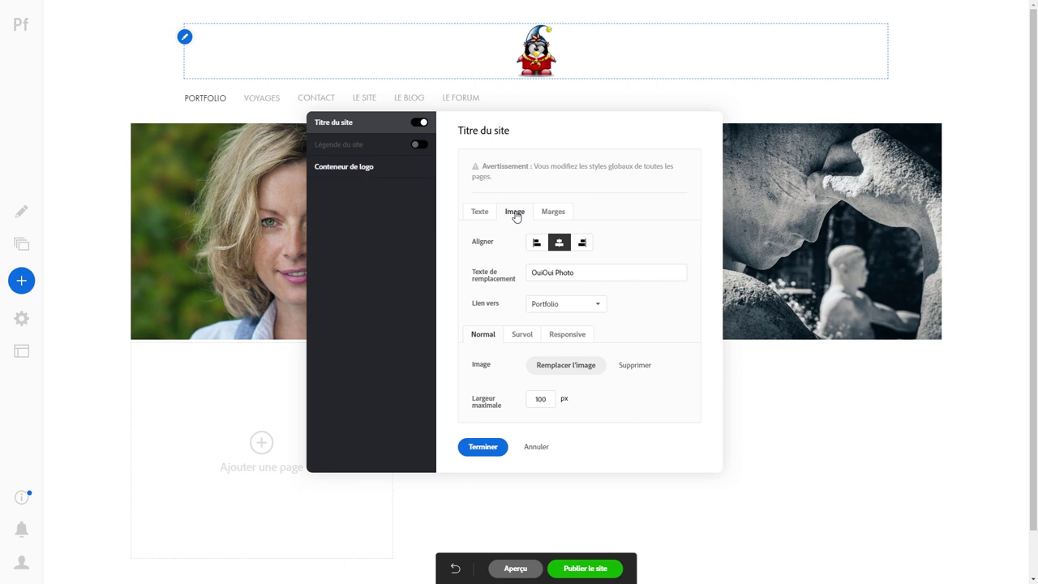
pyautogui.click(500, 448)
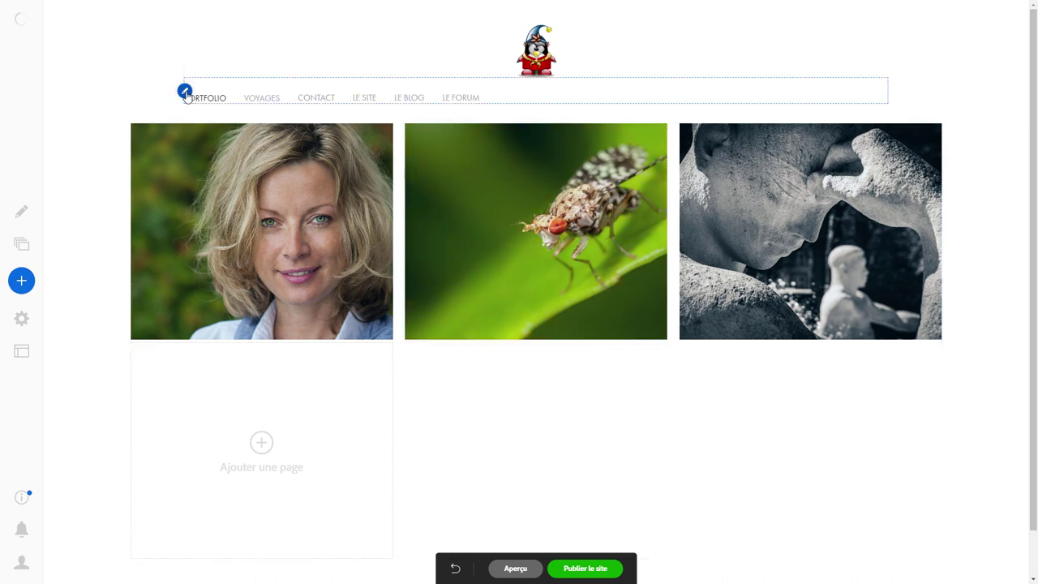
# Switch on the Facebook social profile in the navigation and paste the page's URL
pyautogui.click(185, 91)
pyautogui.click(215, 137)
pyautogui.moveTo(694, 254); pyautogui.dragTo(694, 271)
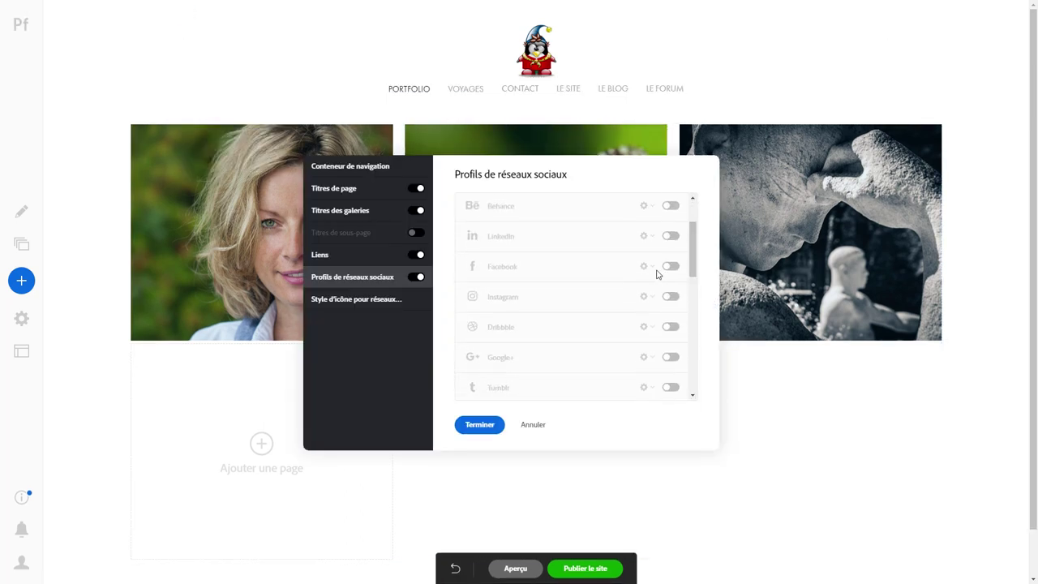
pyautogui.click(670, 267)
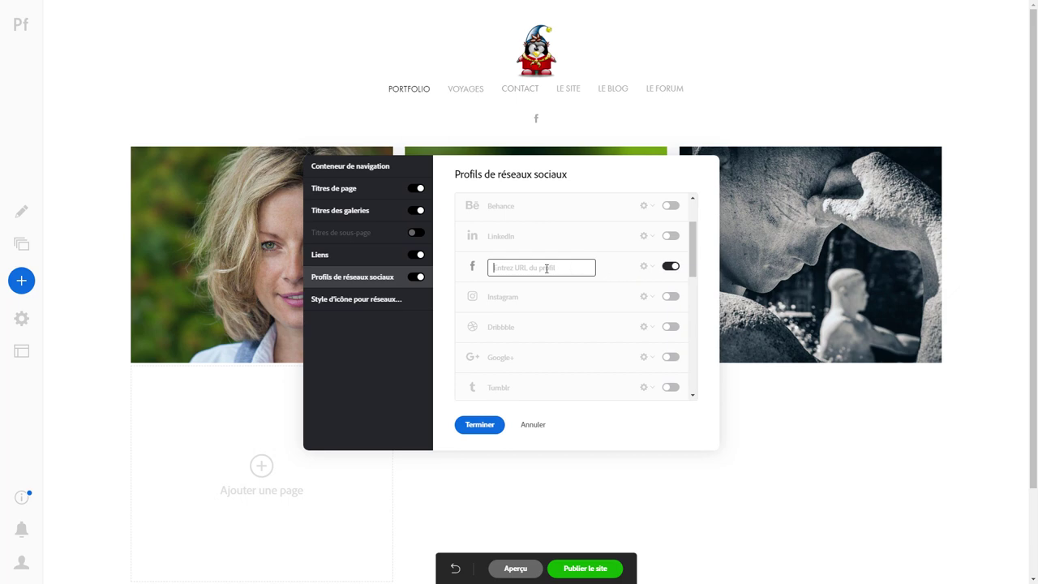
pyautogui.write('https://www.facebook.com/ouioui.ouiouiphoto')
pyautogui.press('Return')
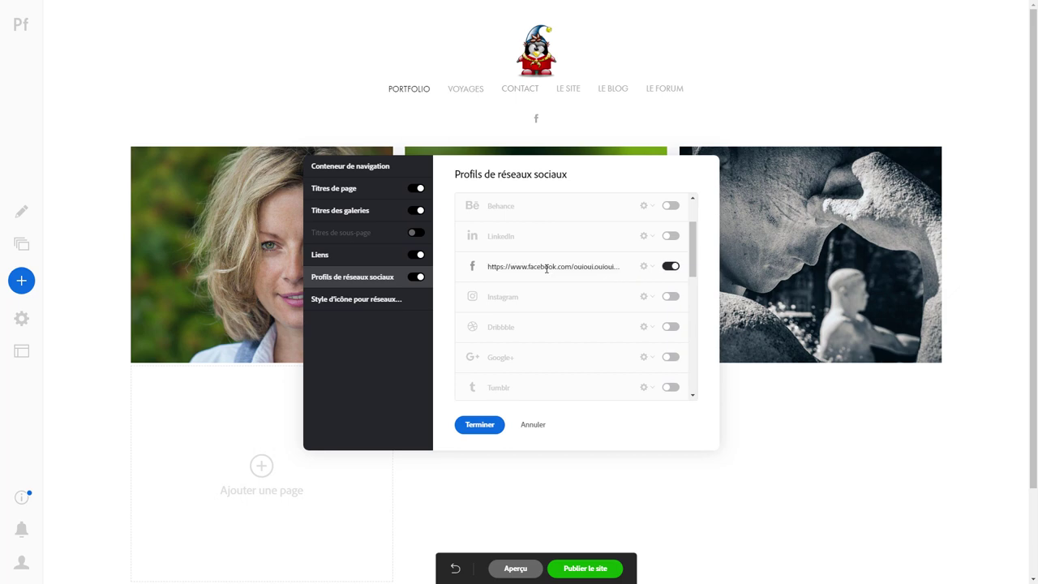
pyautogui.click(650, 268)
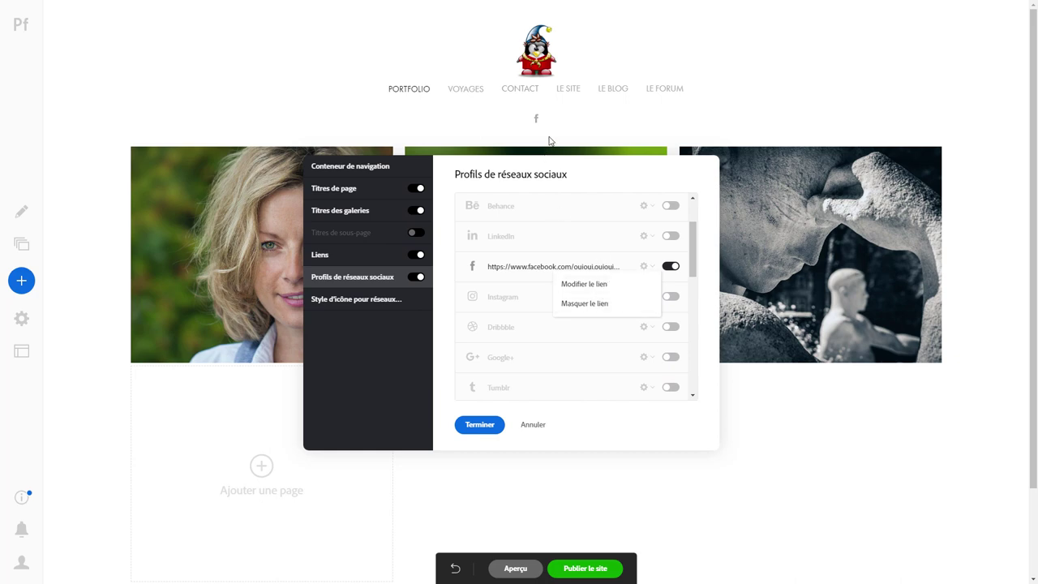
# Set the social icon type to Cercle after trying rounded square and square shapes
pyautogui.click(382, 301)
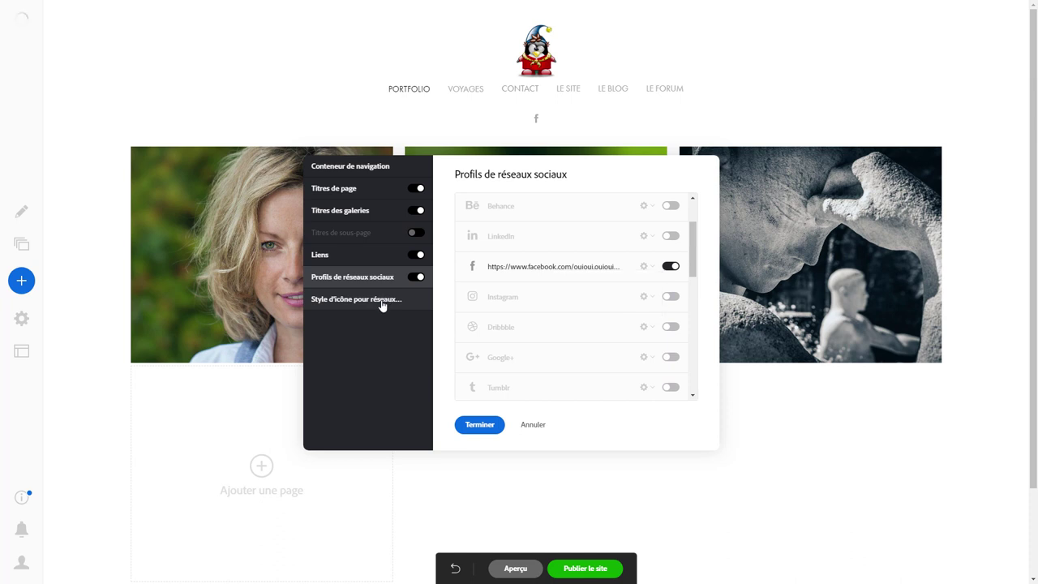
pyautogui.click(574, 290)
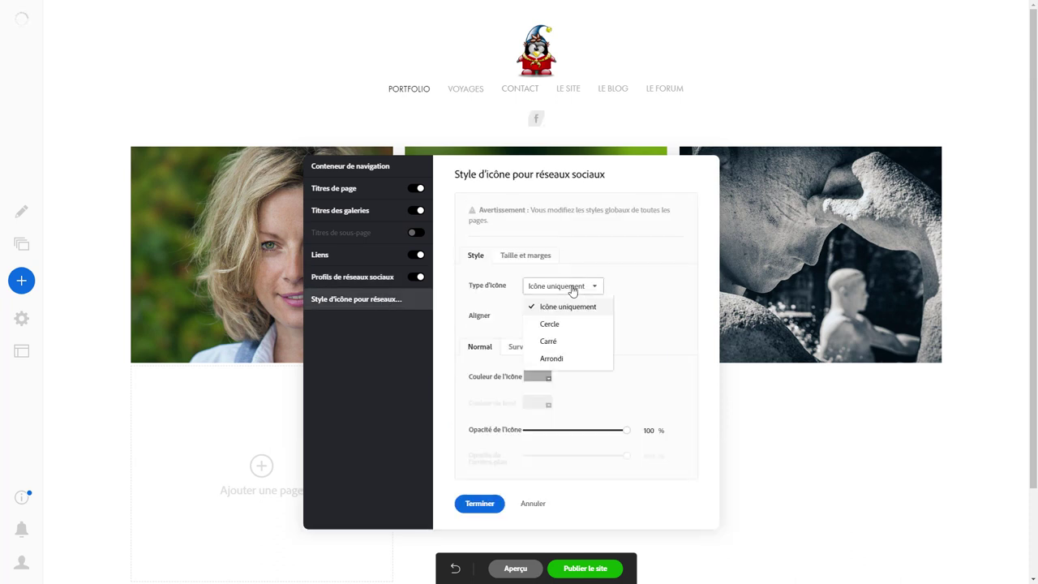
pyautogui.click(553, 359)
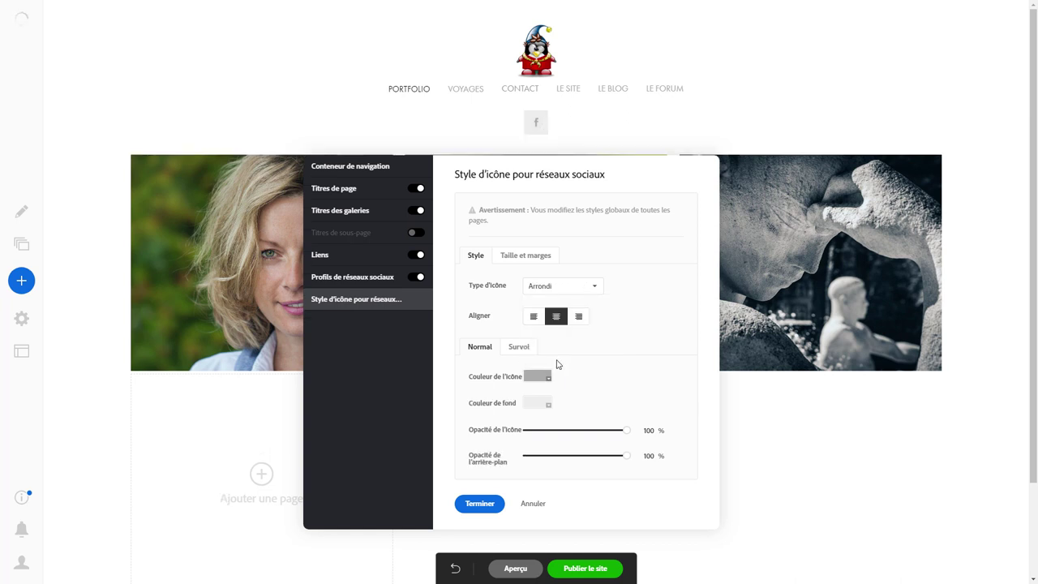
pyautogui.click(568, 285)
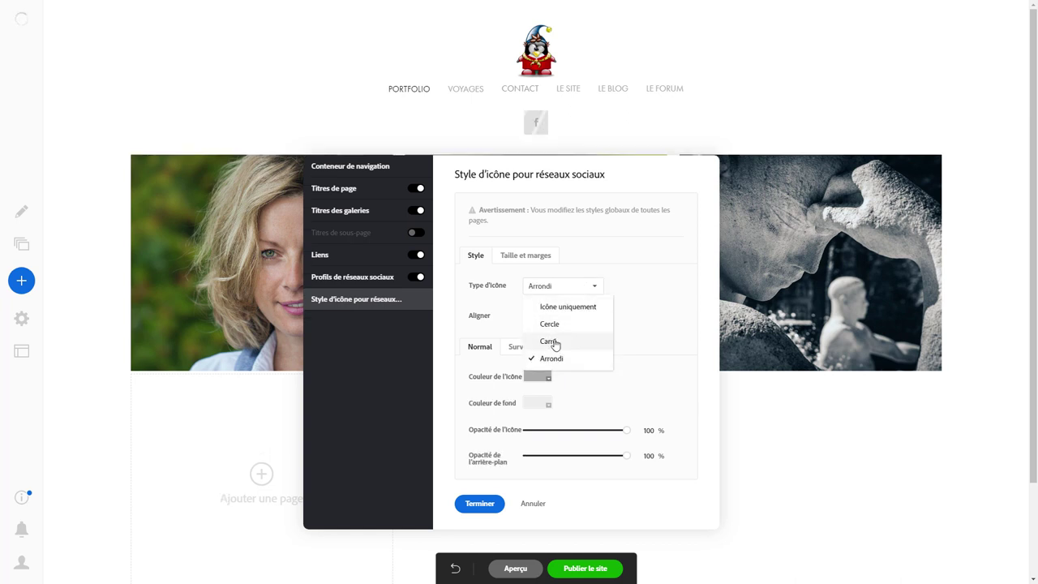
pyautogui.click(557, 342)
pyautogui.click(571, 289)
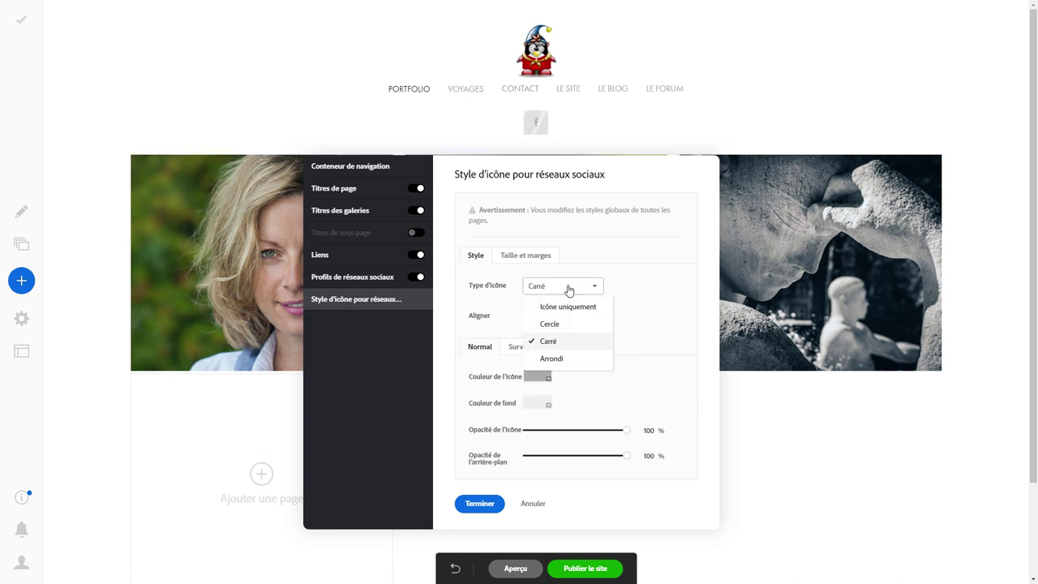
pyautogui.click(557, 327)
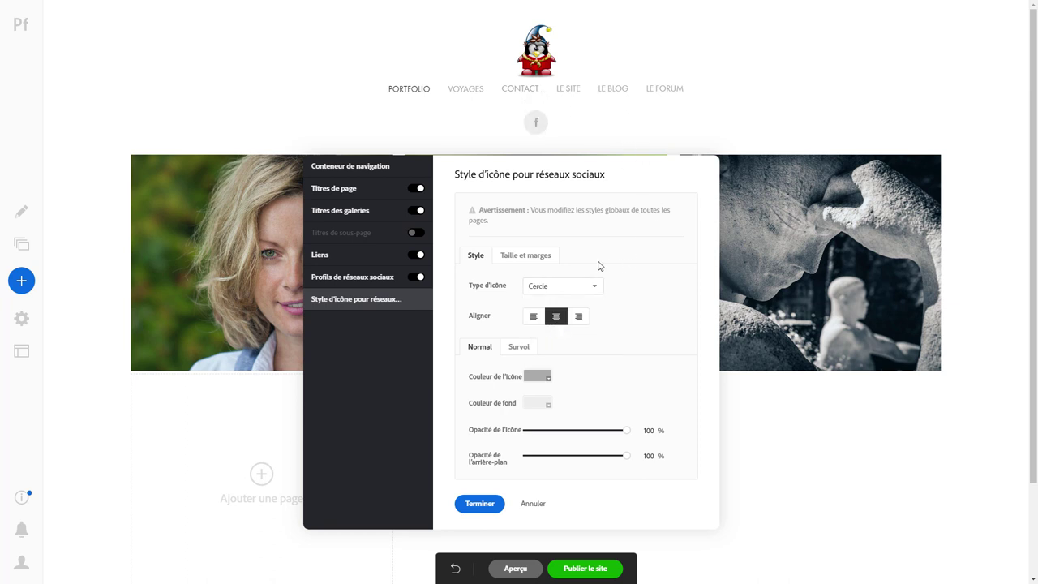
# Set the Facebook icon width to 31 px and its circle background to 46 px
pyautogui.click(512, 257)
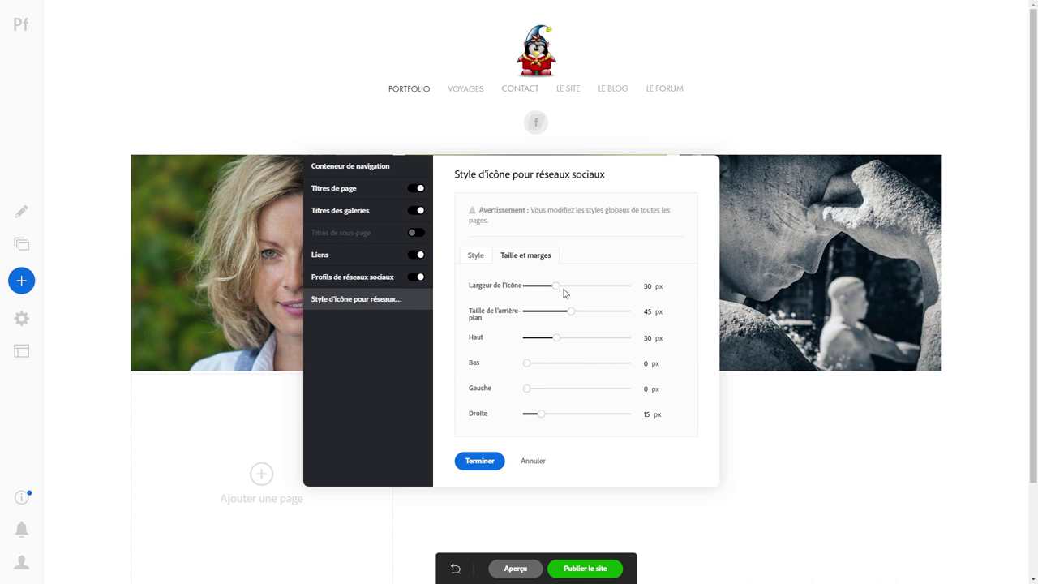
pyautogui.moveTo(560, 292)
pyautogui.mouseDown()
pyautogui.moveTo(572, 289)
pyautogui.moveTo(558, 288)
pyautogui.mouseUp()
pyautogui.moveTo(573, 317); pyautogui.dragTo(573, 317)
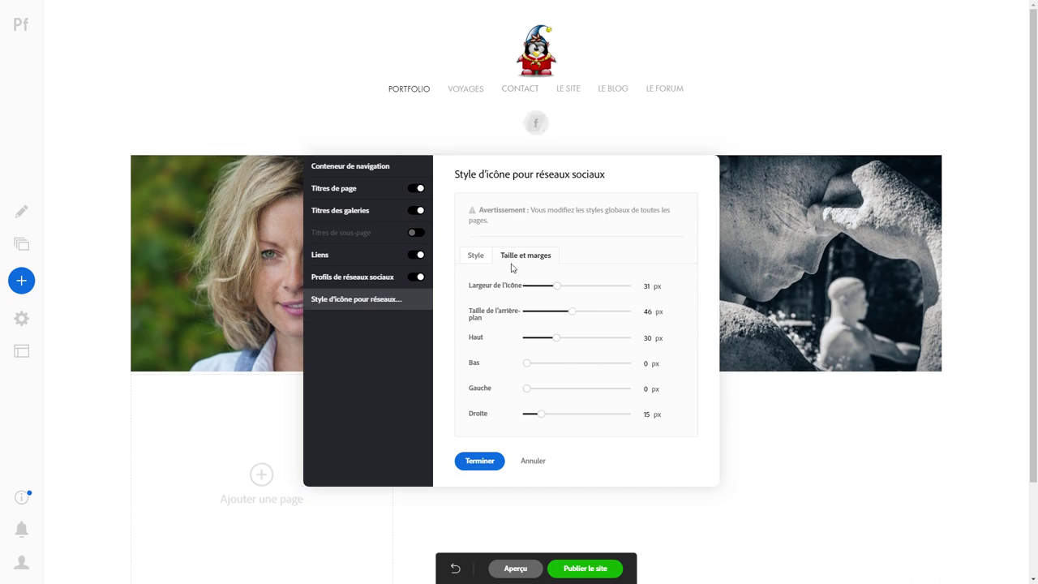
# Set the Facebook icon colour (Couleur de l'icône) to dark grey #636363 and check its hover colours
pyautogui.click(477, 257)
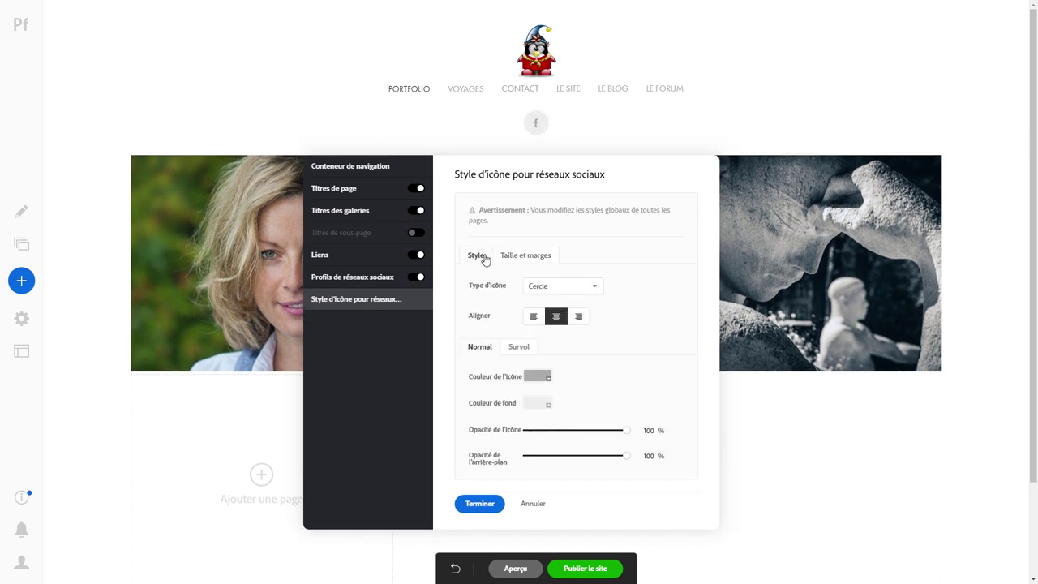
pyautogui.click(545, 379)
pyautogui.click(494, 339)
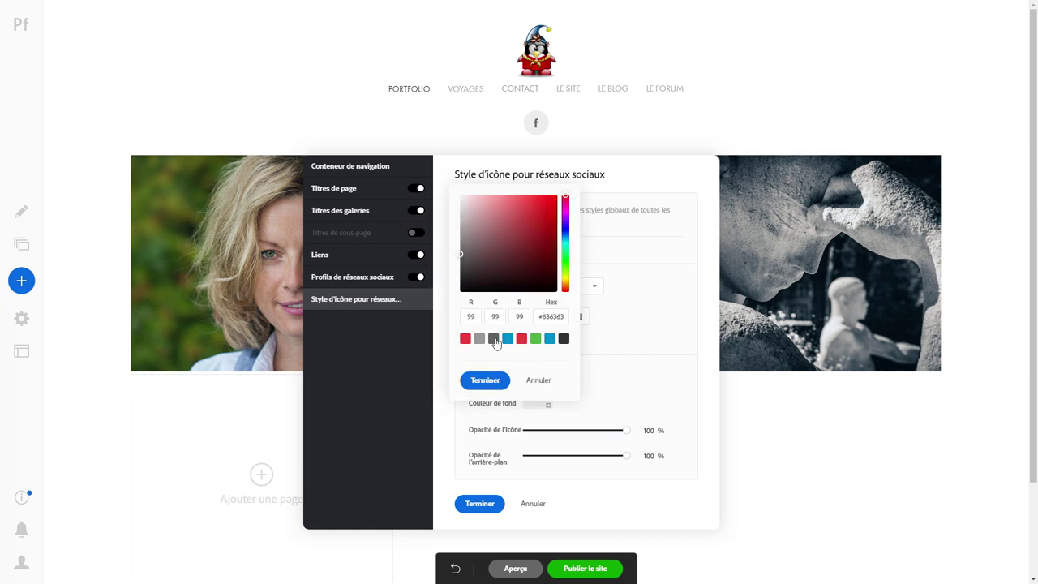
pyautogui.click(625, 370)
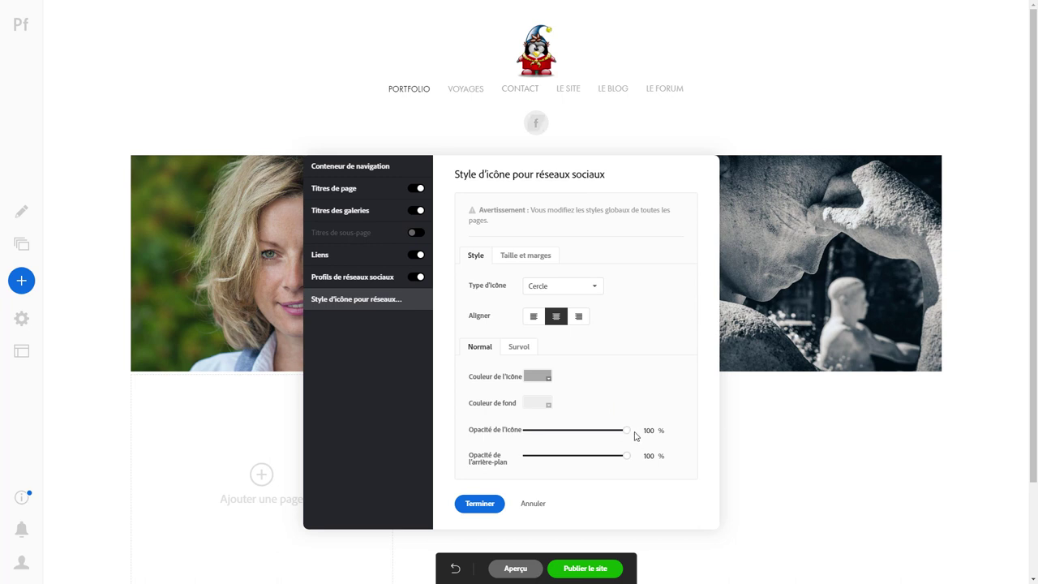
pyautogui.click(514, 349)
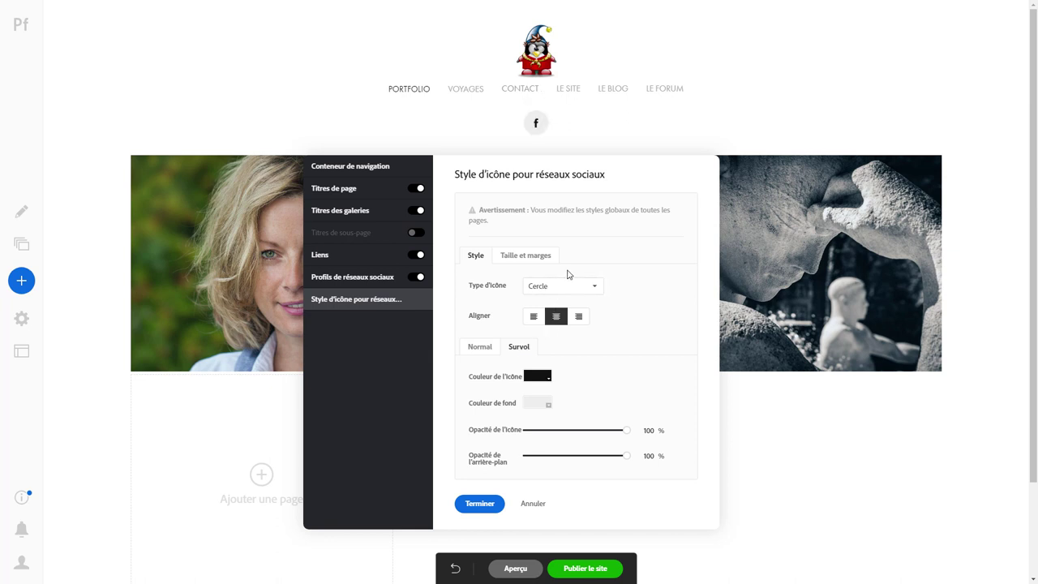
pyautogui.click(358, 189)
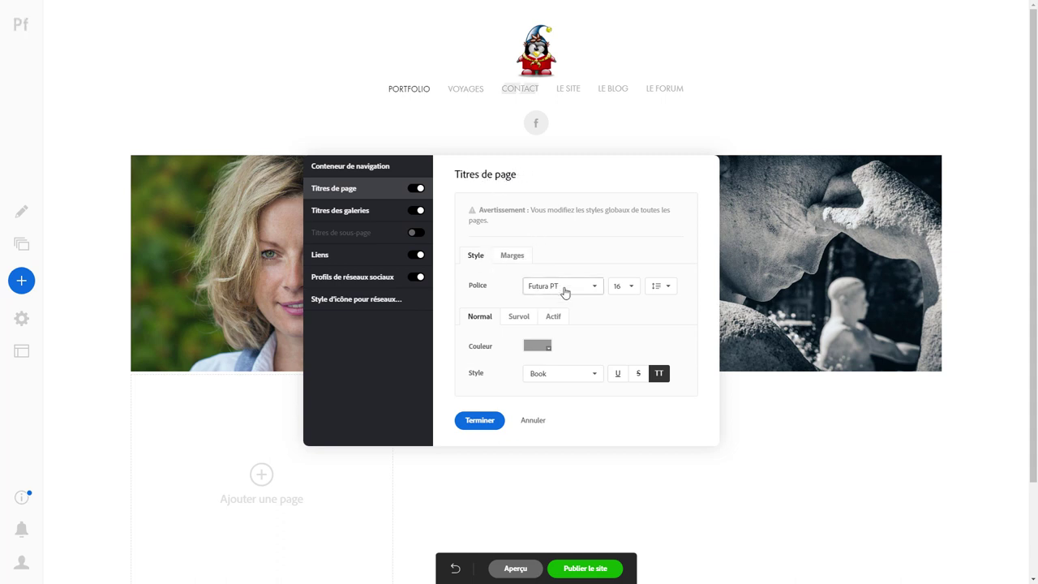
# Set the page title font size to 16, after briefly trying 19
pyautogui.click(632, 289)
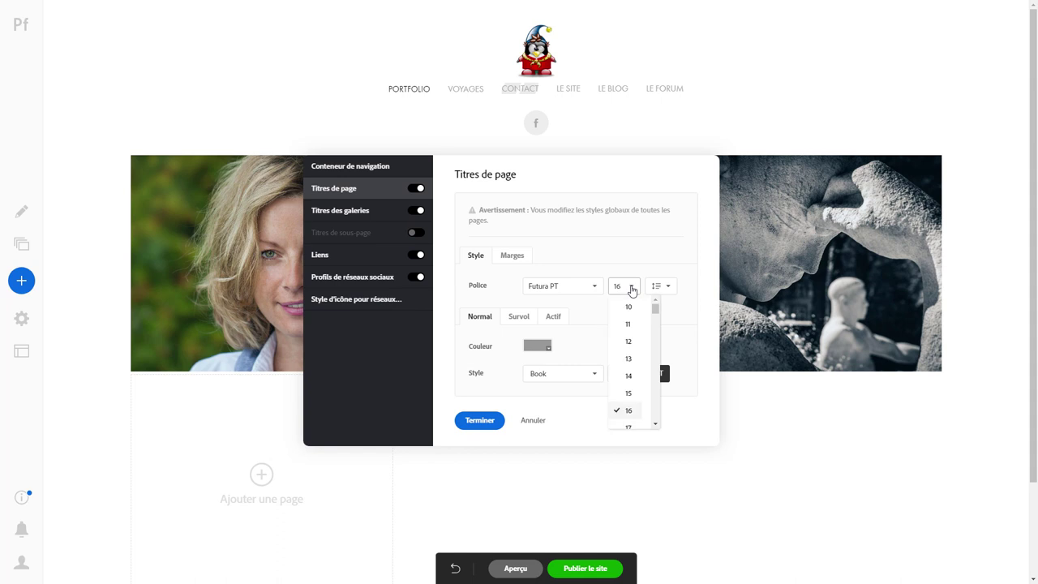
pyautogui.click(655, 423)
pyautogui.click(631, 413)
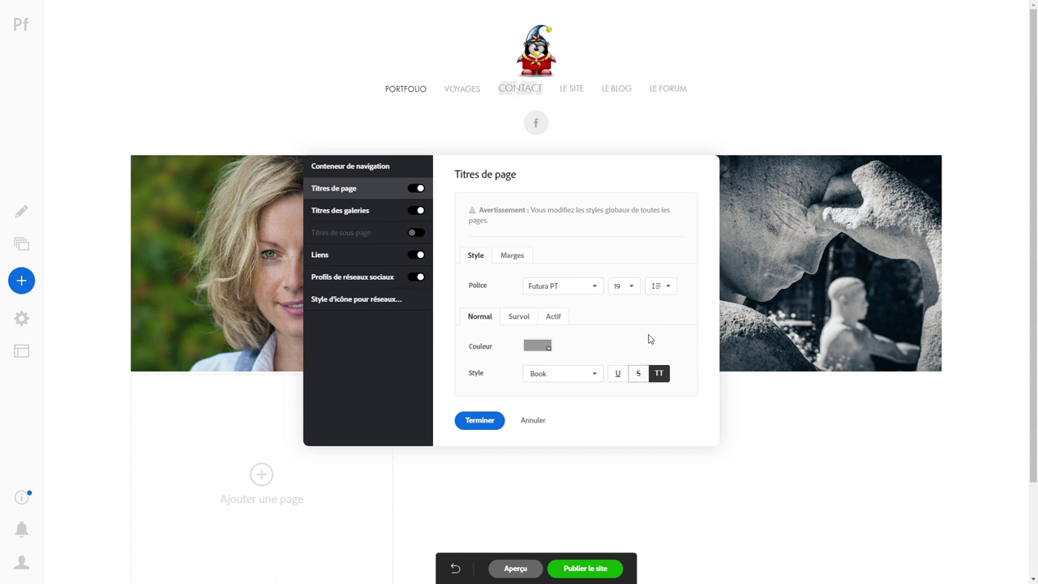
pyautogui.click(630, 290)
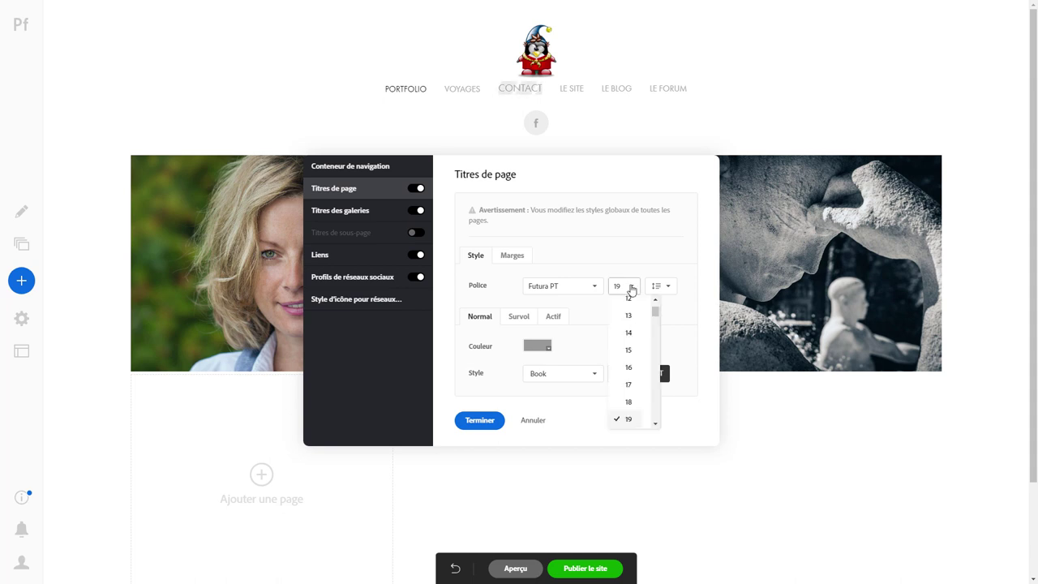
pyautogui.click(634, 370)
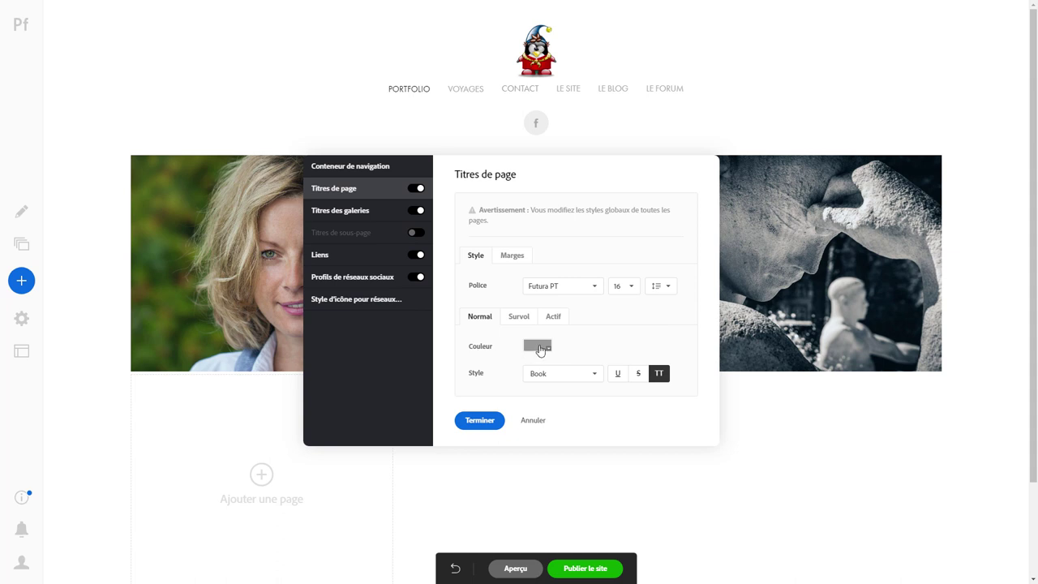
# Give the active page title a Heavy font weight
pyautogui.click(519, 323)
pyautogui.click(555, 322)
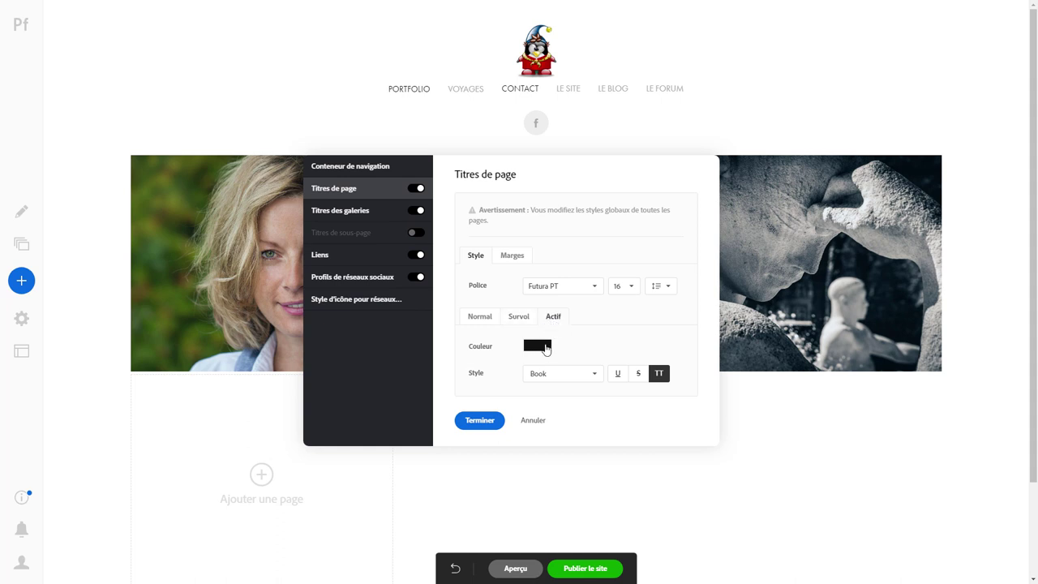
pyautogui.click(597, 376)
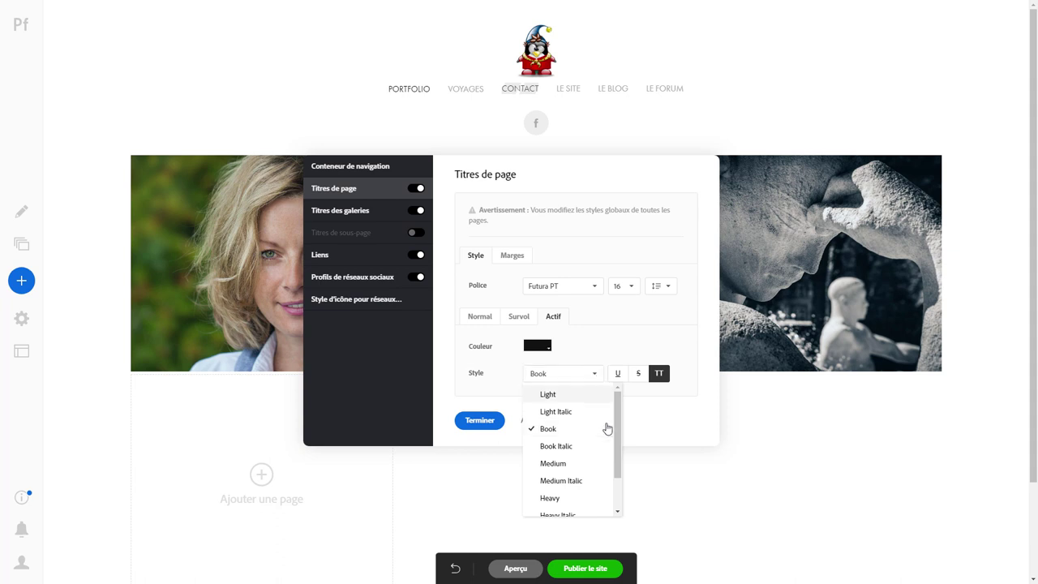
pyautogui.click(575, 500)
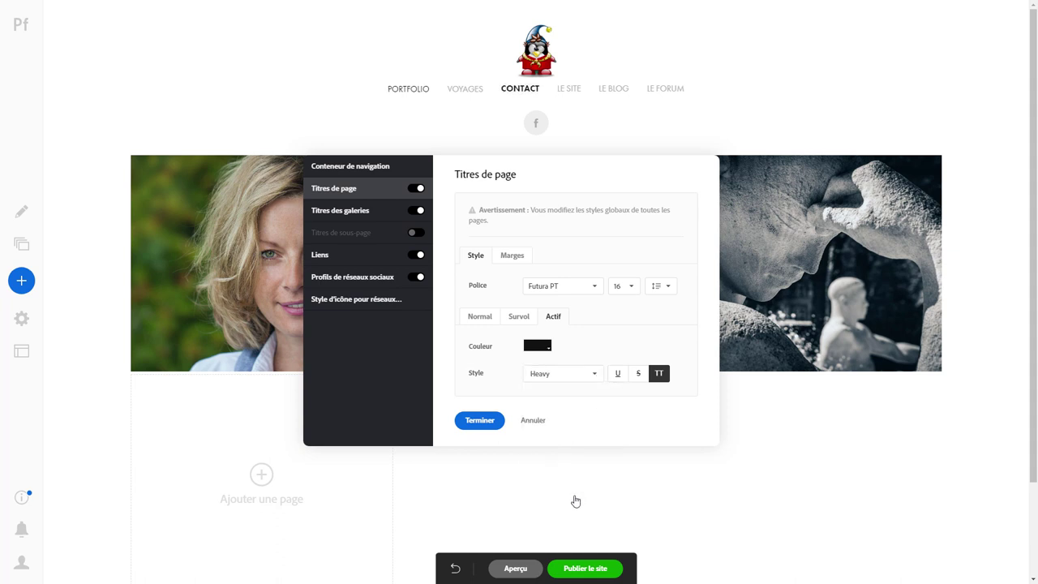
# Set the active state of Titres des galeries to Heavy weight
pyautogui.click(363, 213)
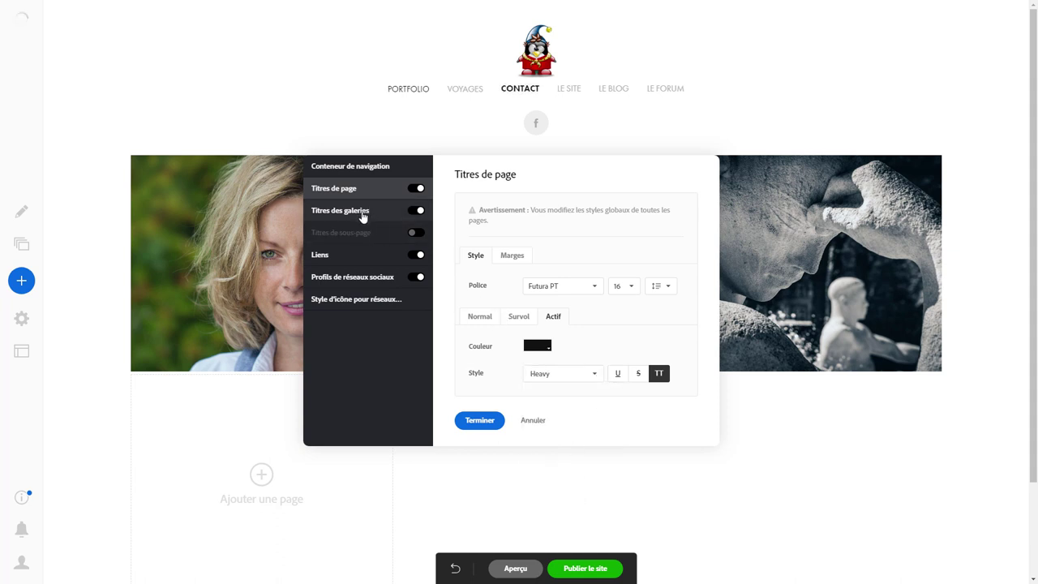
pyautogui.click(596, 375)
pyautogui.click(596, 376)
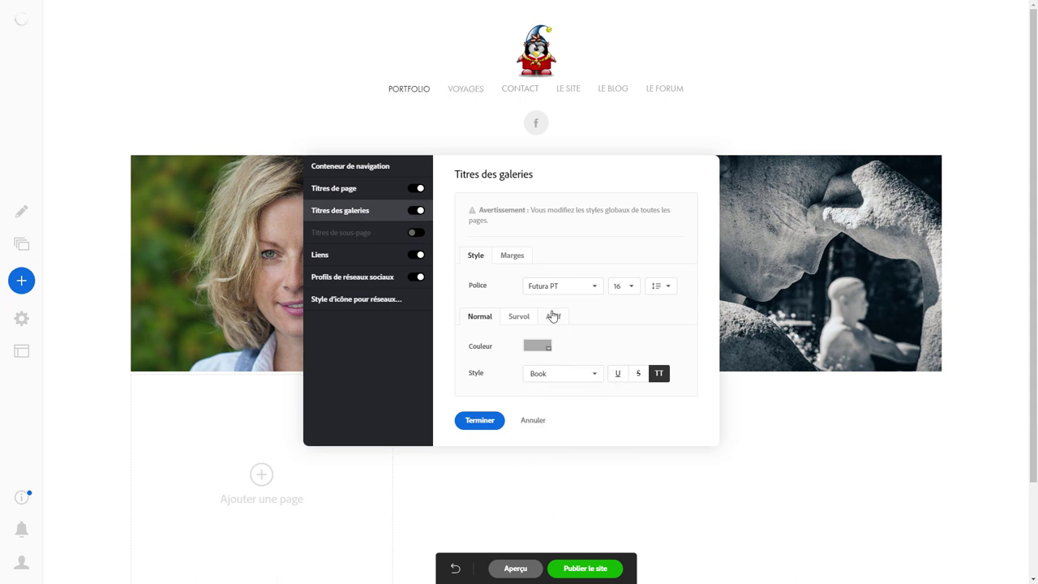
pyautogui.click(553, 316)
pyautogui.click(594, 375)
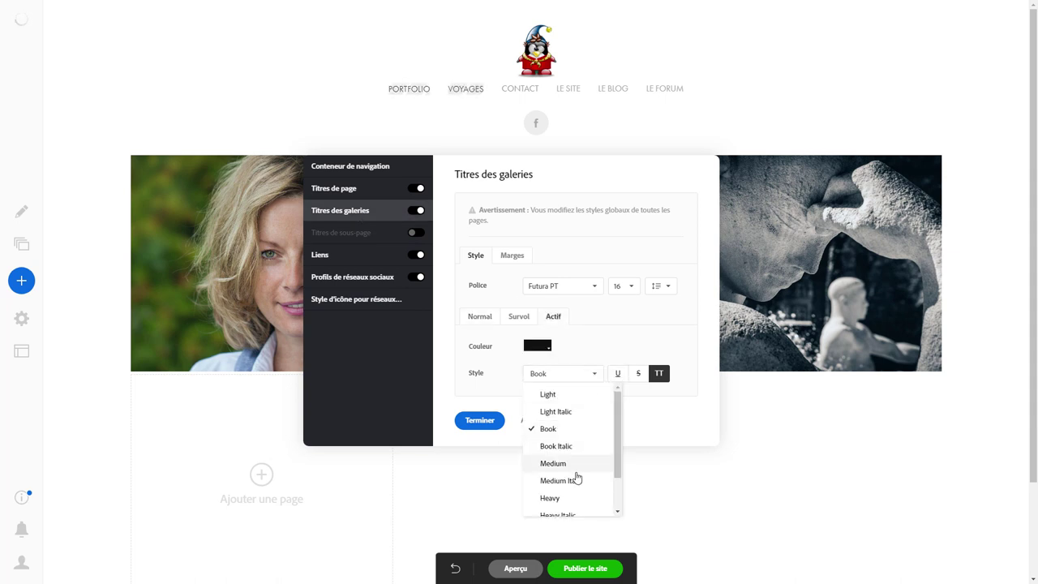
pyautogui.click(561, 499)
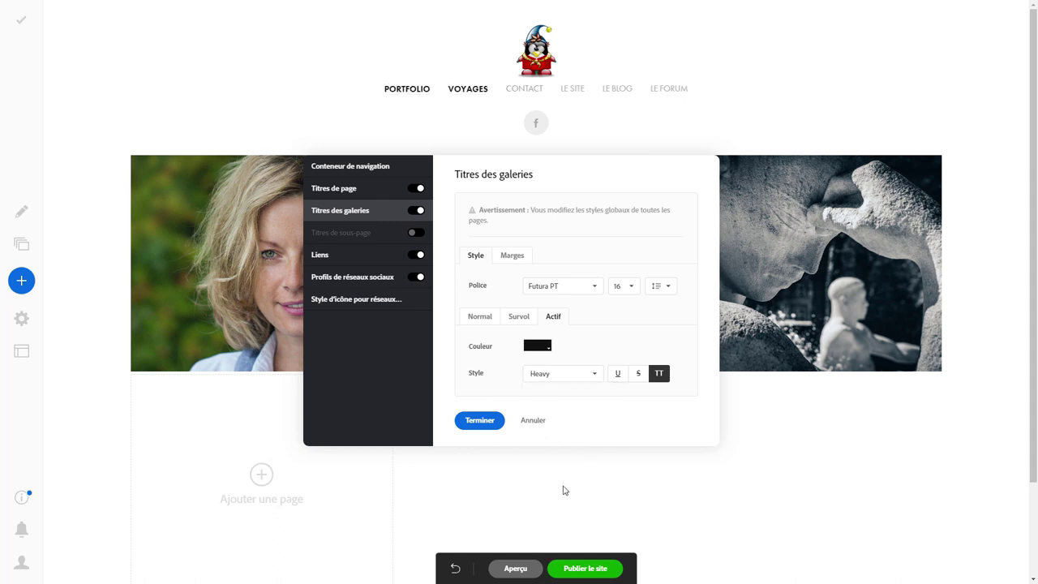
# Review the Liens style, save the navigation styles with Terminer, and go to CONTACT
pyautogui.click(362, 258)
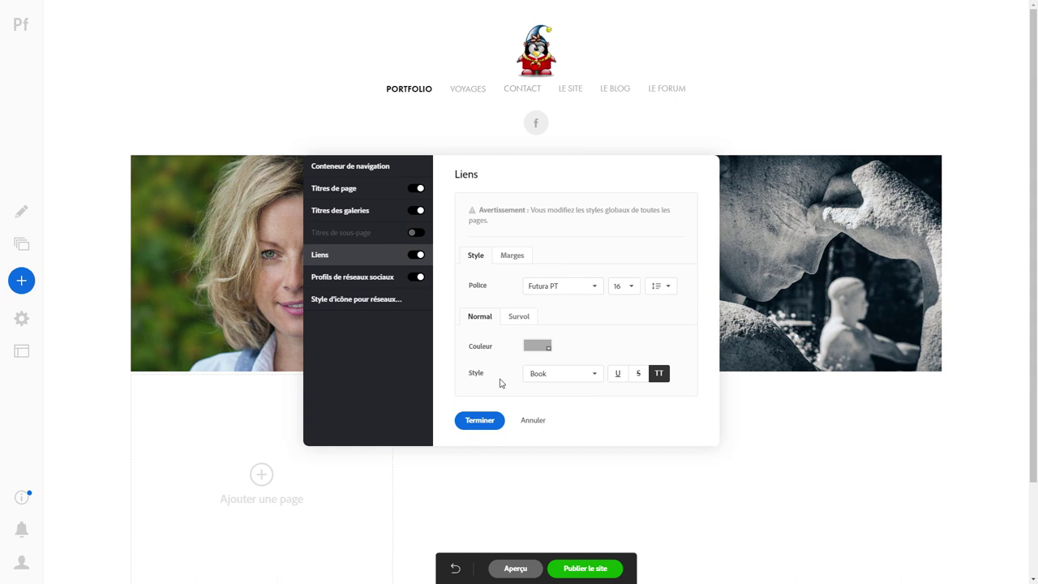
pyautogui.click(479, 421)
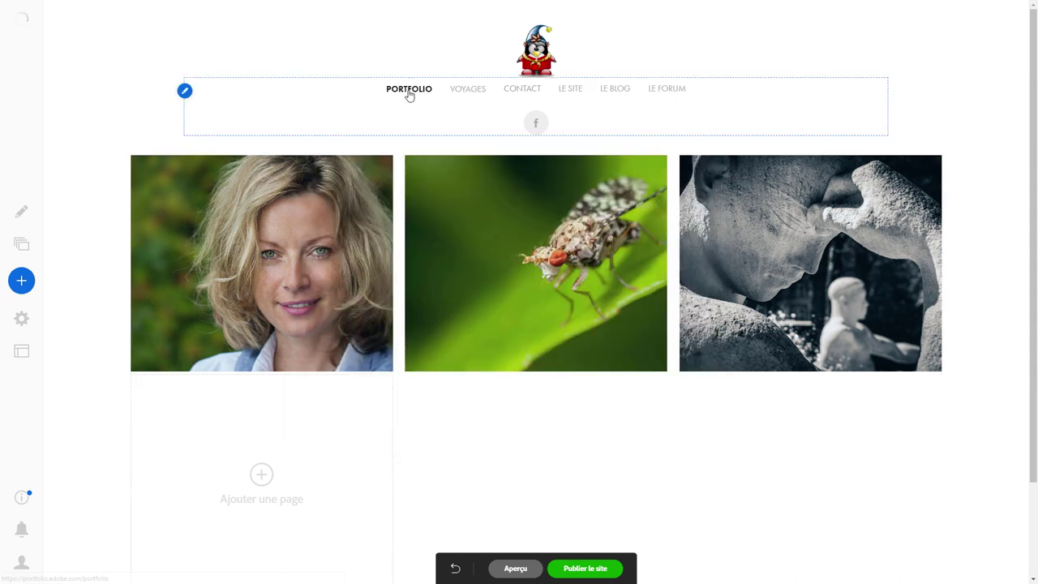
pyautogui.click(515, 103)
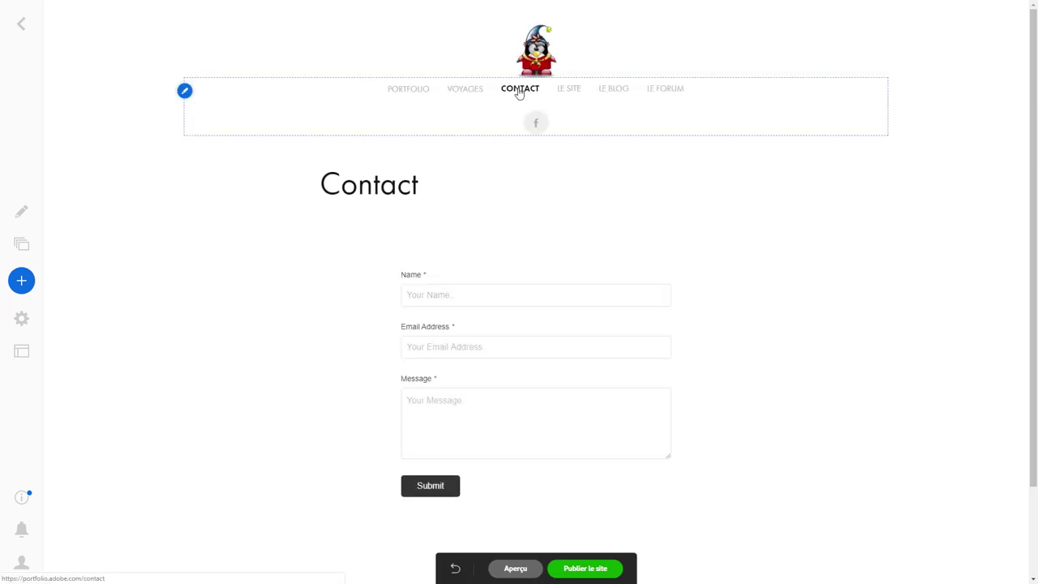
# Open Conteneur de navigation via Personnaliser in the navigation bar's edit menu
pyautogui.click(185, 96)
pyautogui.click(209, 137)
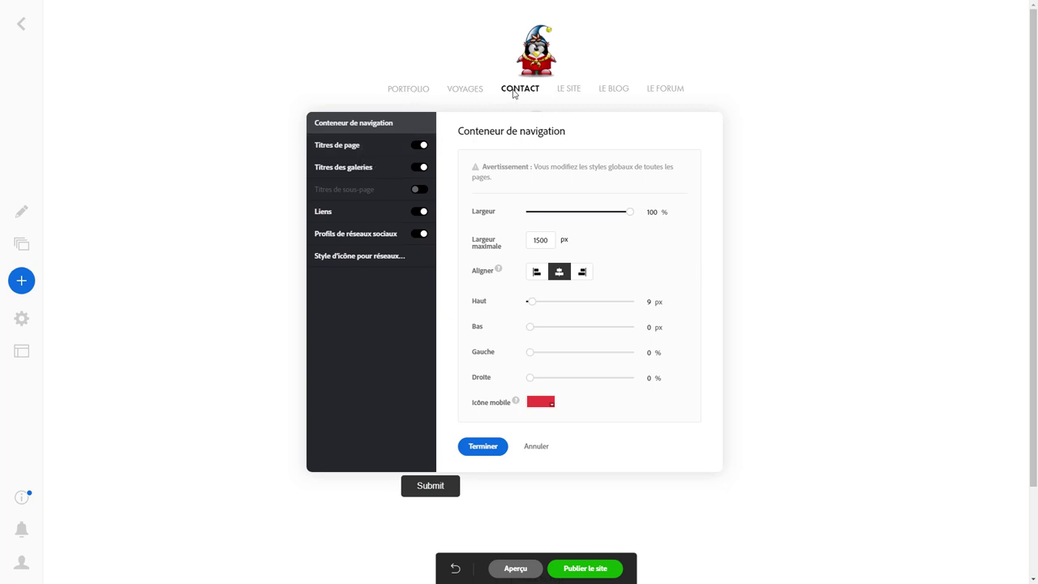
# In Titres de page, on the Actif tab, test the uppercase (TT) toggle and leave it on
pyautogui.click(370, 154)
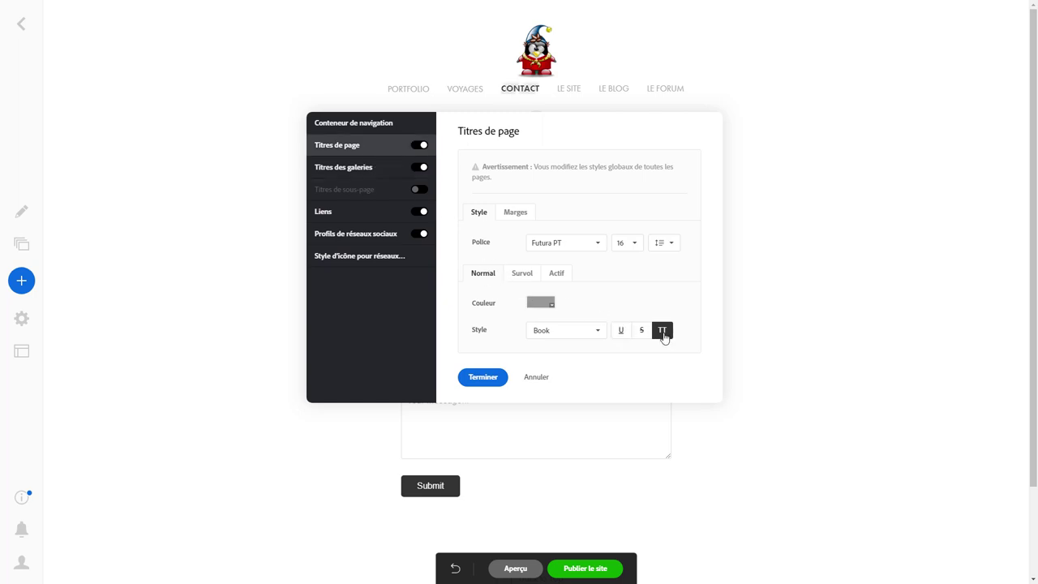
pyautogui.click(557, 275)
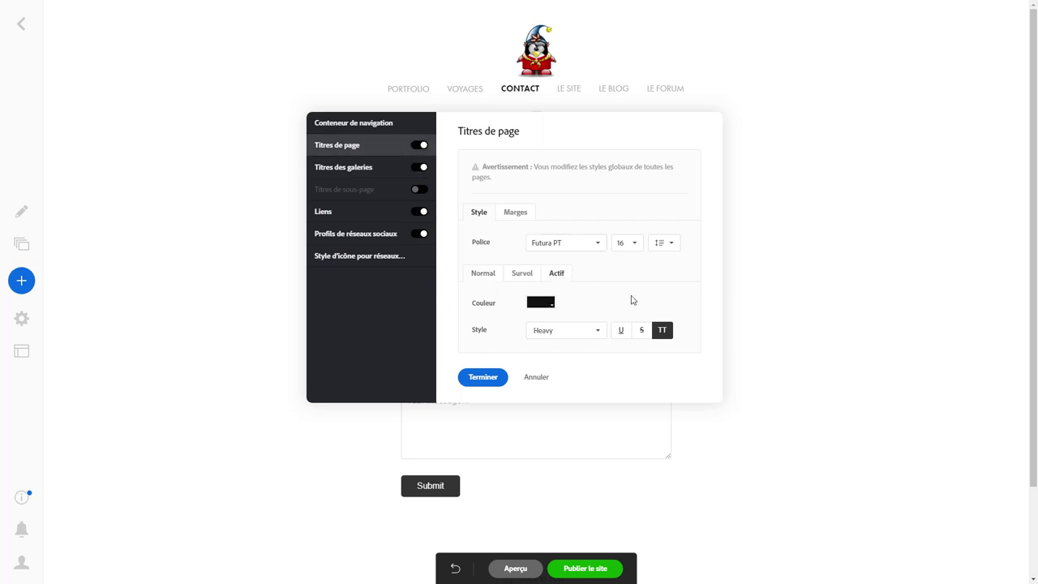
pyautogui.click(662, 332)
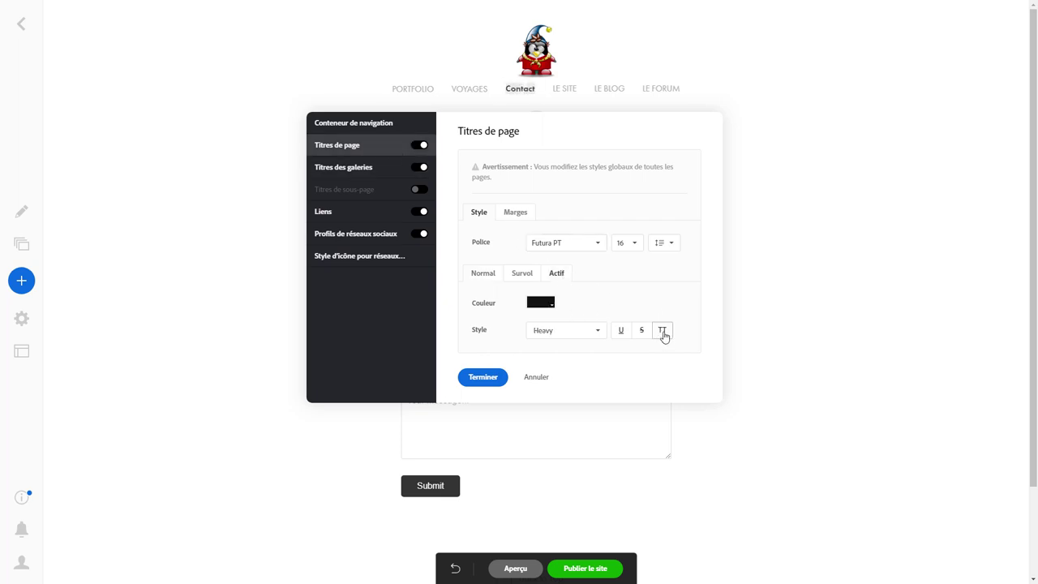
pyautogui.click(662, 332)
pyautogui.click(663, 331)
pyautogui.click(662, 331)
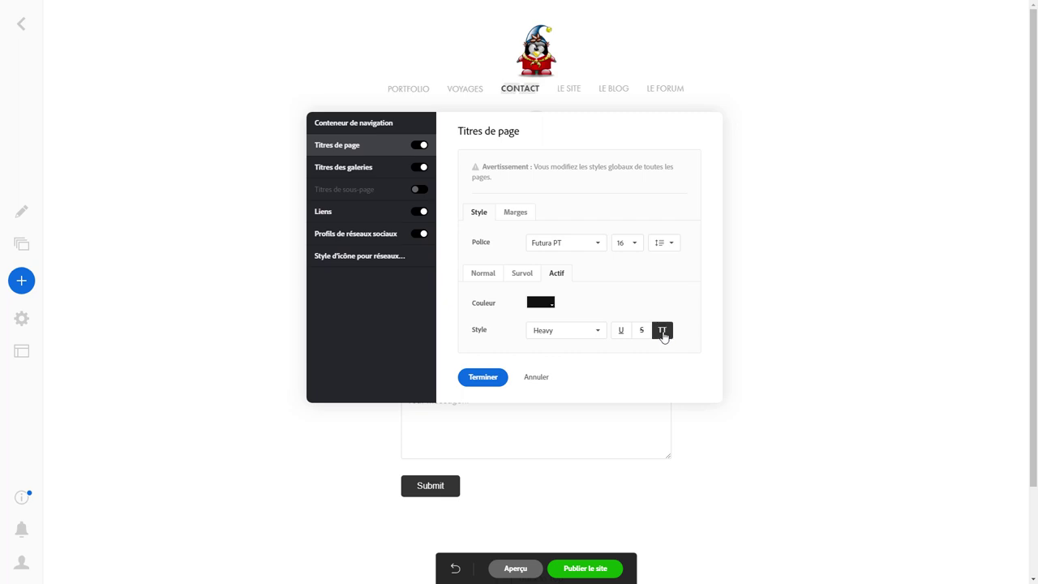
# Try strikethrough and underline on page titles, remove both, then view the Marges settings
pyautogui.click(641, 334)
pyautogui.click(640, 335)
pyautogui.click(620, 334)
pyautogui.click(623, 332)
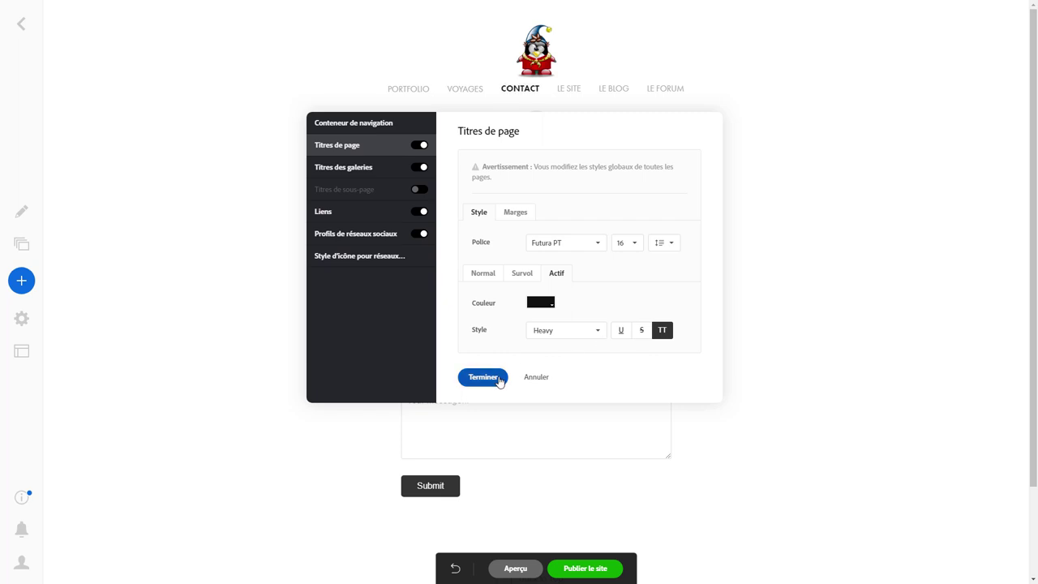
pyautogui.click(485, 276)
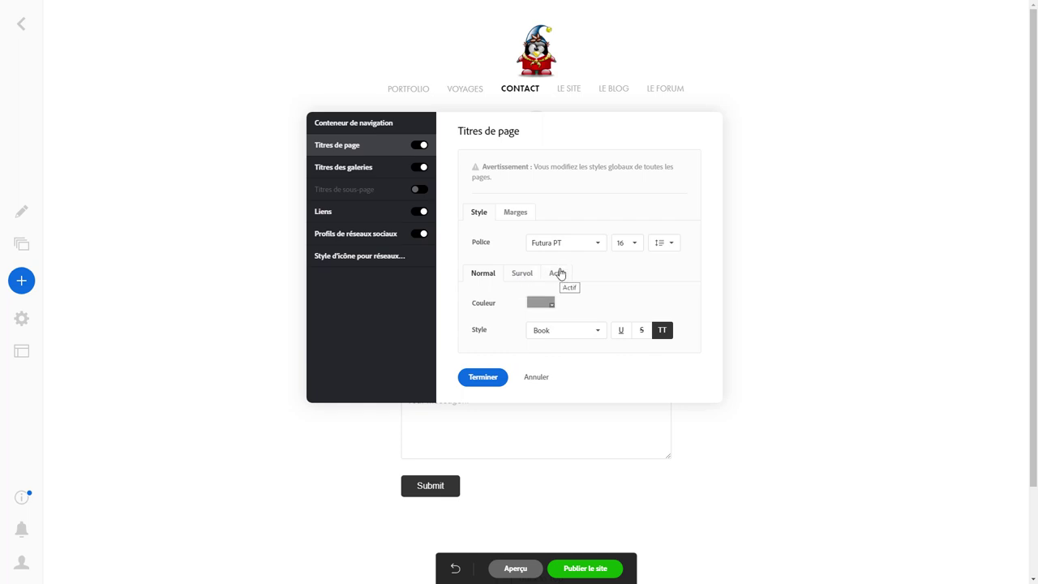
pyautogui.click(516, 214)
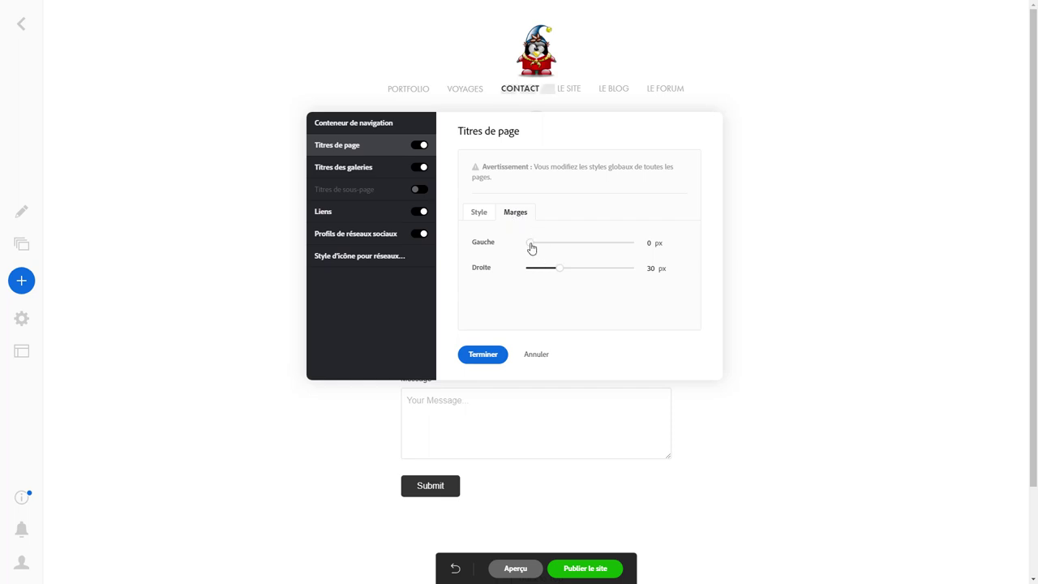
# Keep the page-title margins at 0 px left and 30 px right, and confirm with Terminer
pyautogui.moveTo(532, 248)
pyautogui.mouseDown()
pyautogui.moveTo(554, 241)
pyautogui.moveTo(522, 247)
pyautogui.moveTo(556, 246)
pyautogui.moveTo(507, 249)
pyautogui.mouseUp()
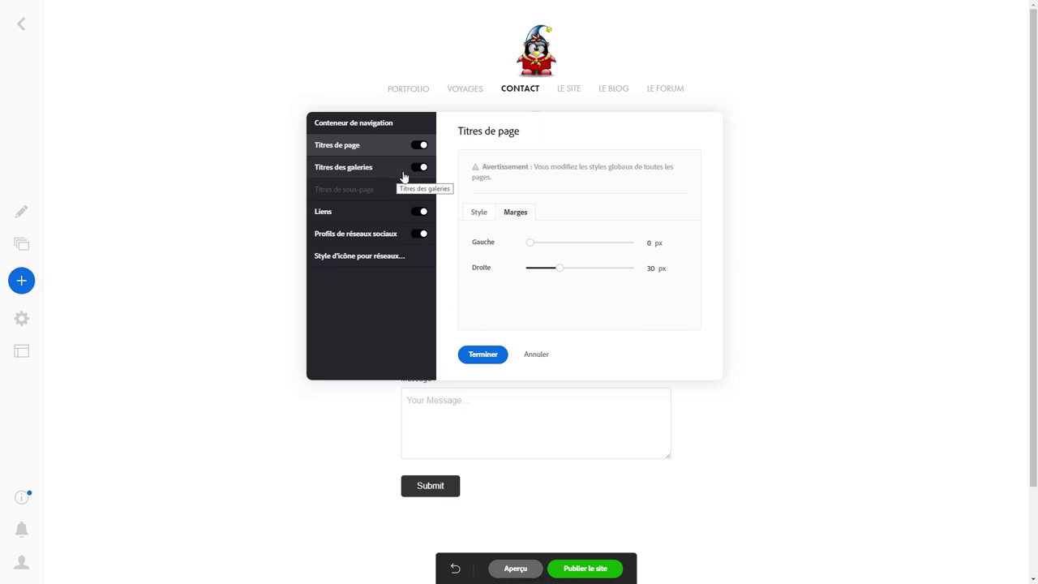
pyautogui.click(485, 356)
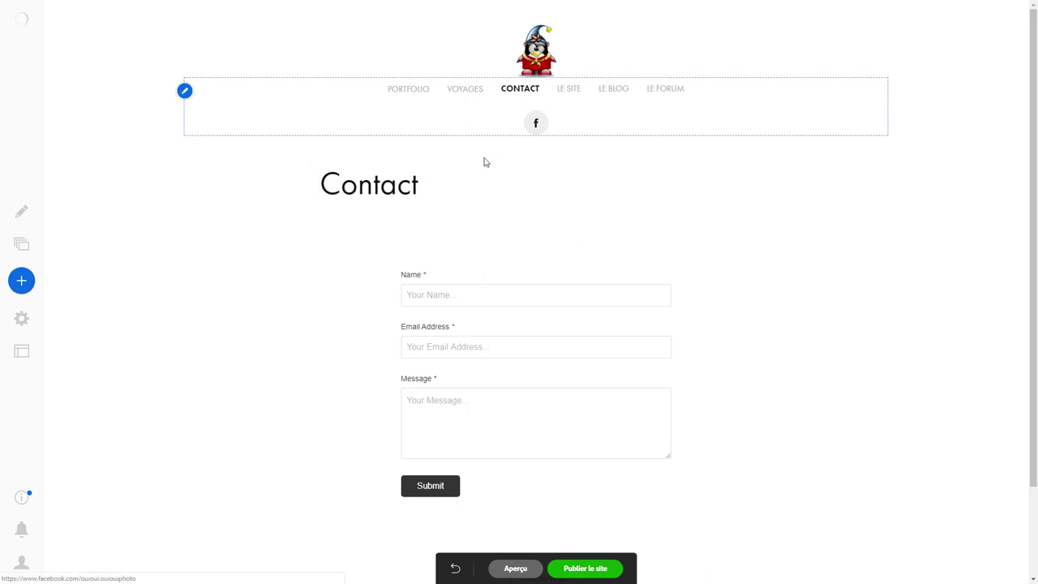
# Return to the PORTFOLIO gallery and open the Page menu on the Portraits tile
pyautogui.click(408, 91)
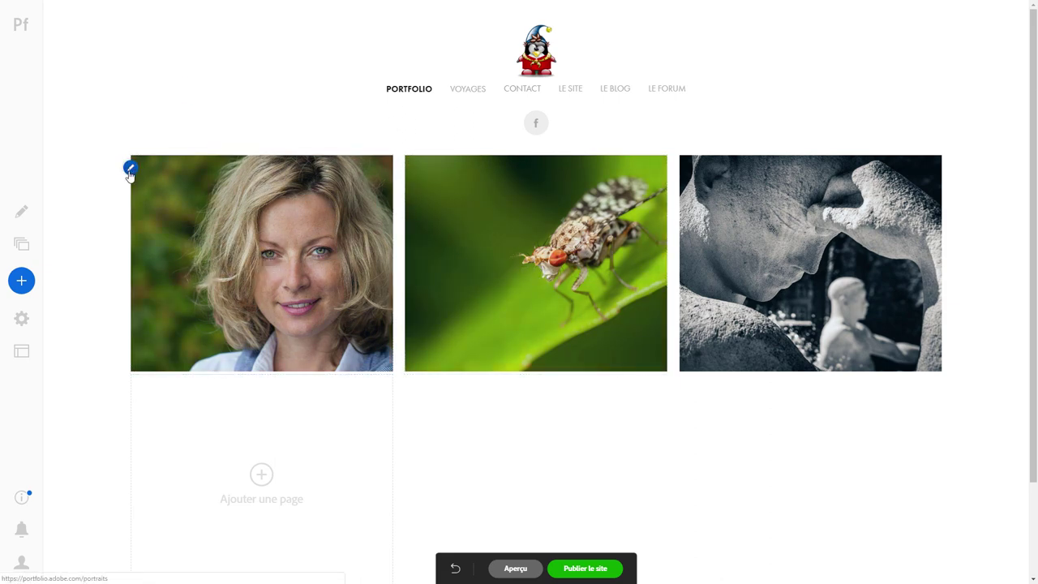
pyautogui.click(130, 171)
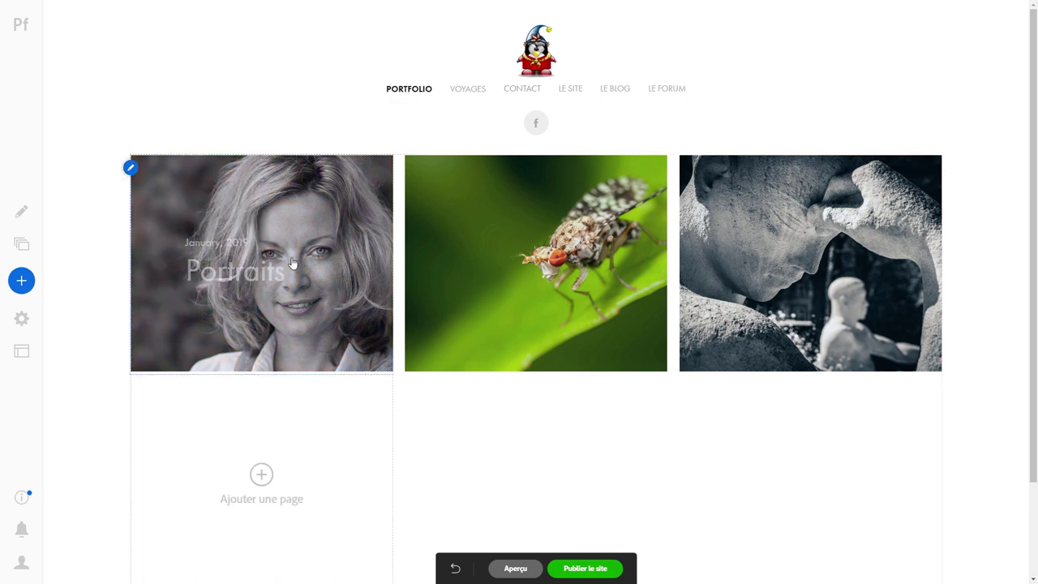
pyautogui.click(129, 168)
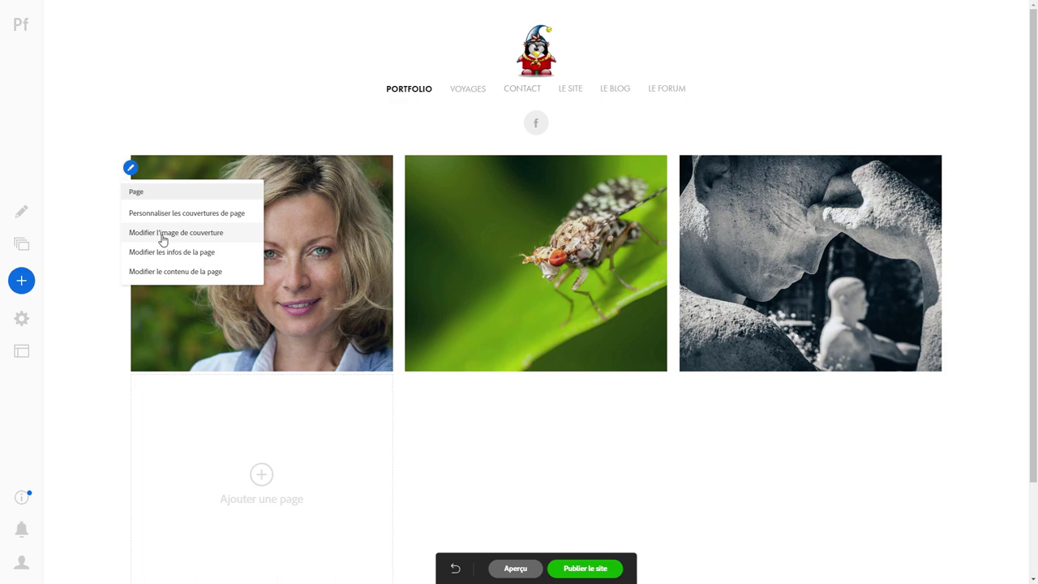
# Explore the Portraits cover image editor's hover image, crop and removal, then cancel to keep the original
pyautogui.click(163, 233)
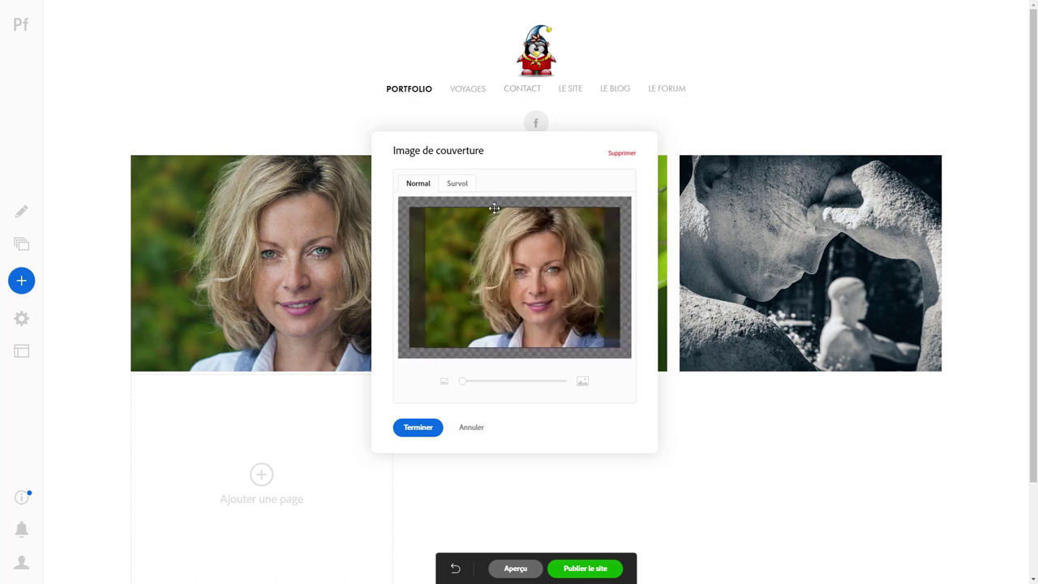
pyautogui.click(457, 183)
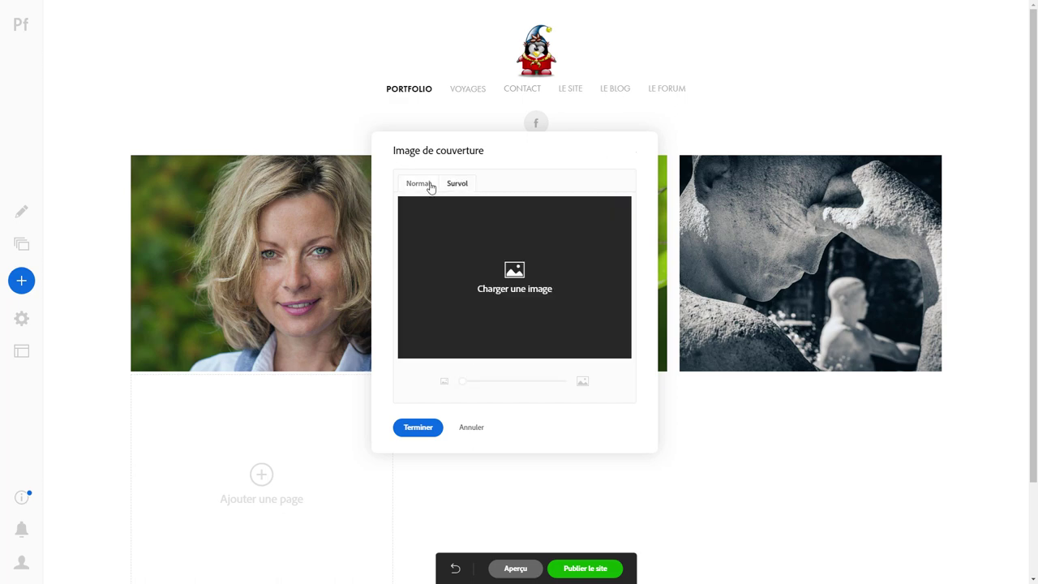
pyautogui.click(419, 185)
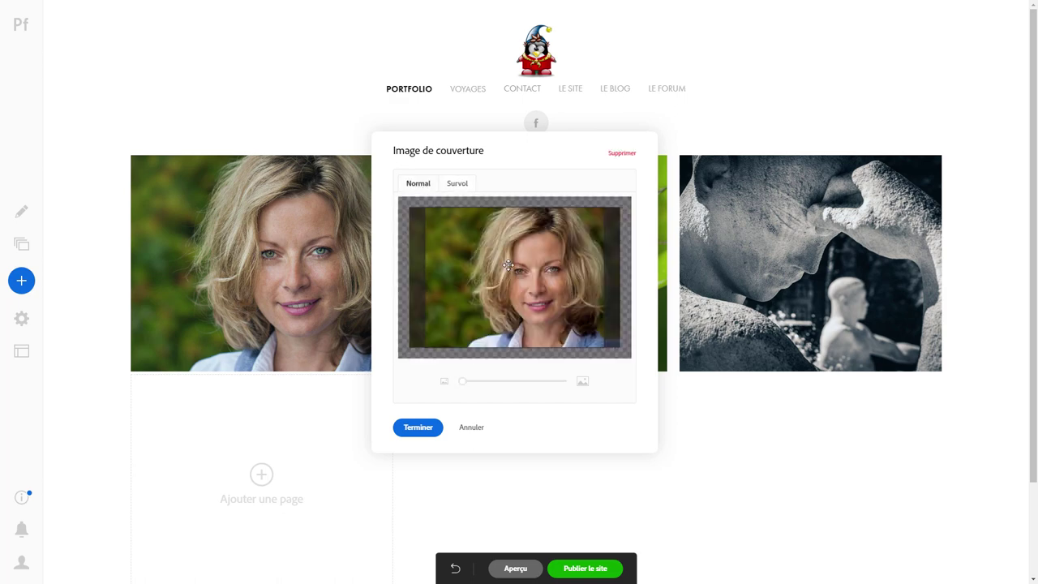
pyautogui.click(417, 271)
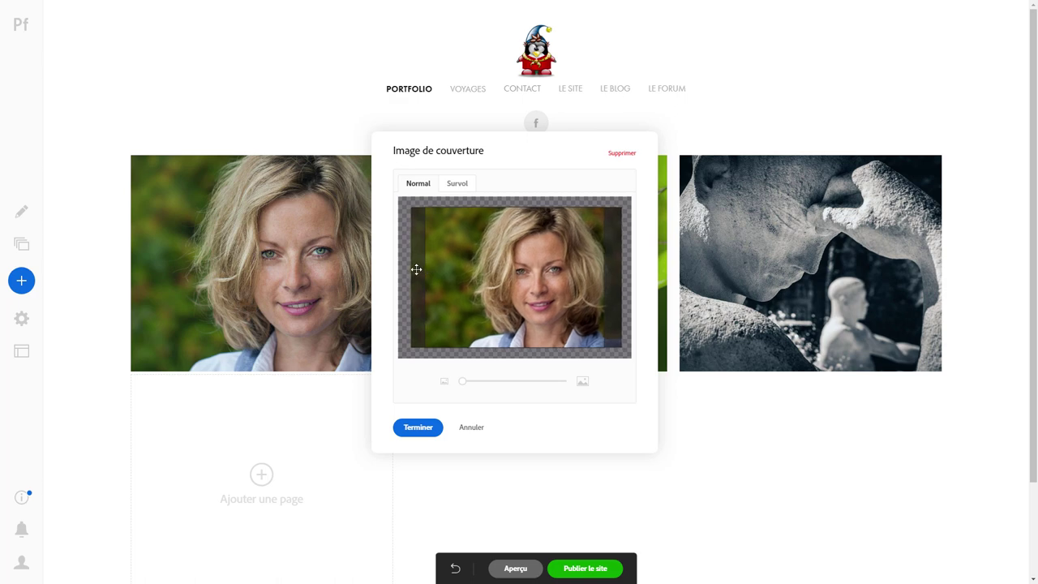
pyautogui.click(619, 155)
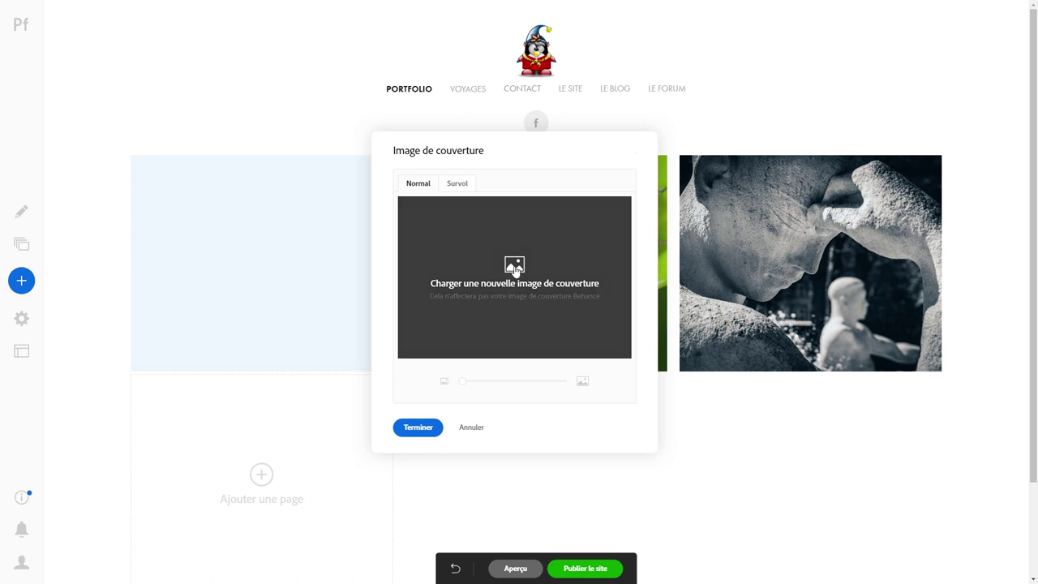
pyautogui.click(478, 427)
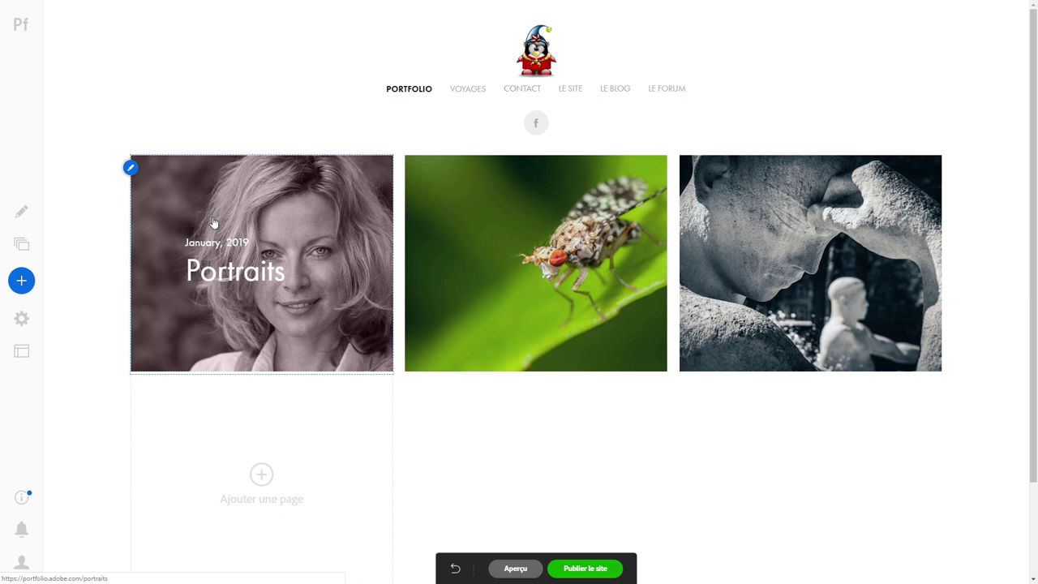
pyautogui.click(131, 170)
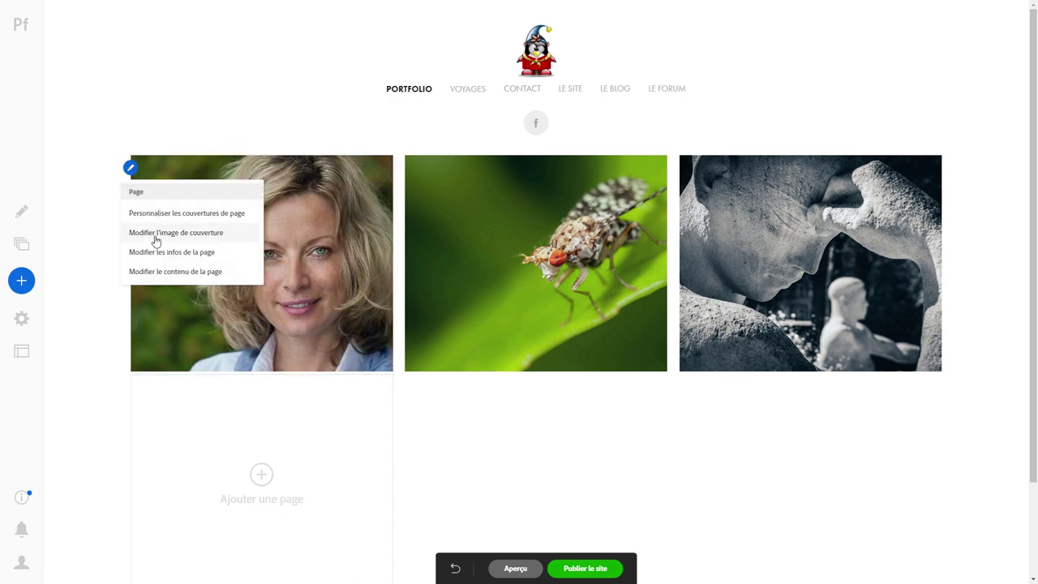
pyautogui.click(165, 257)
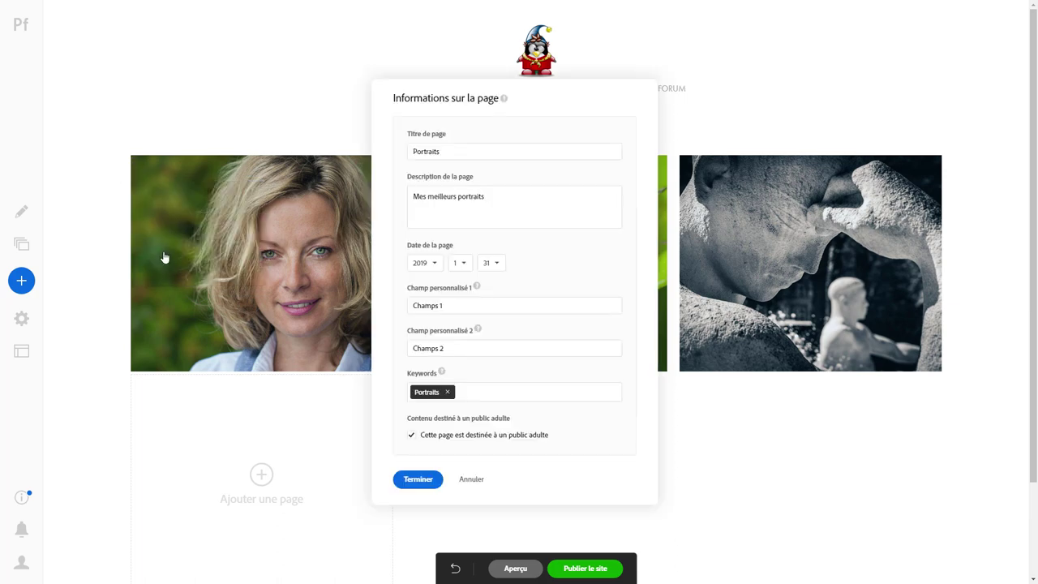
pyautogui.click(471, 195)
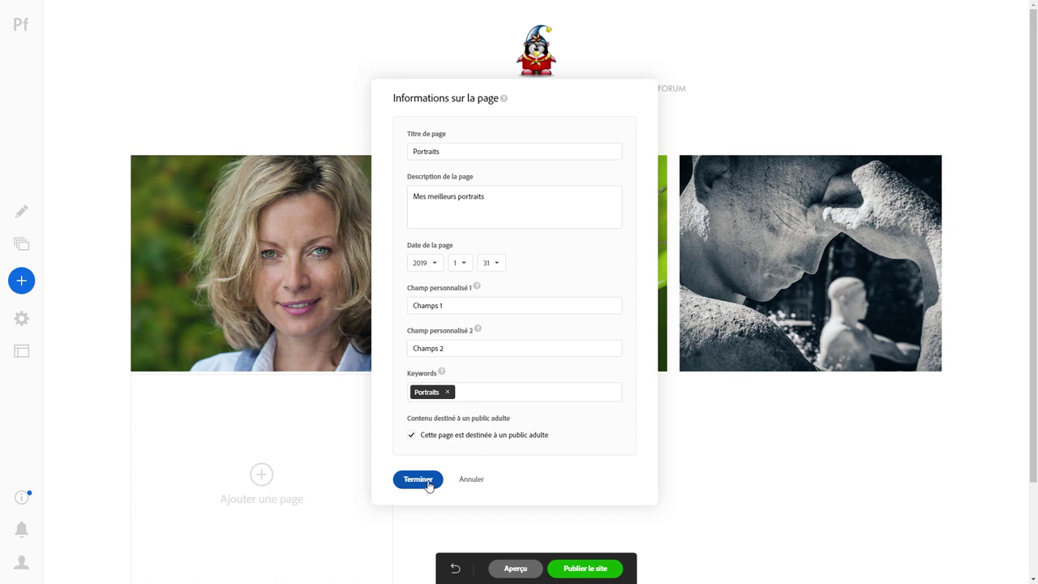
pyautogui.click(476, 480)
pyautogui.click(133, 170)
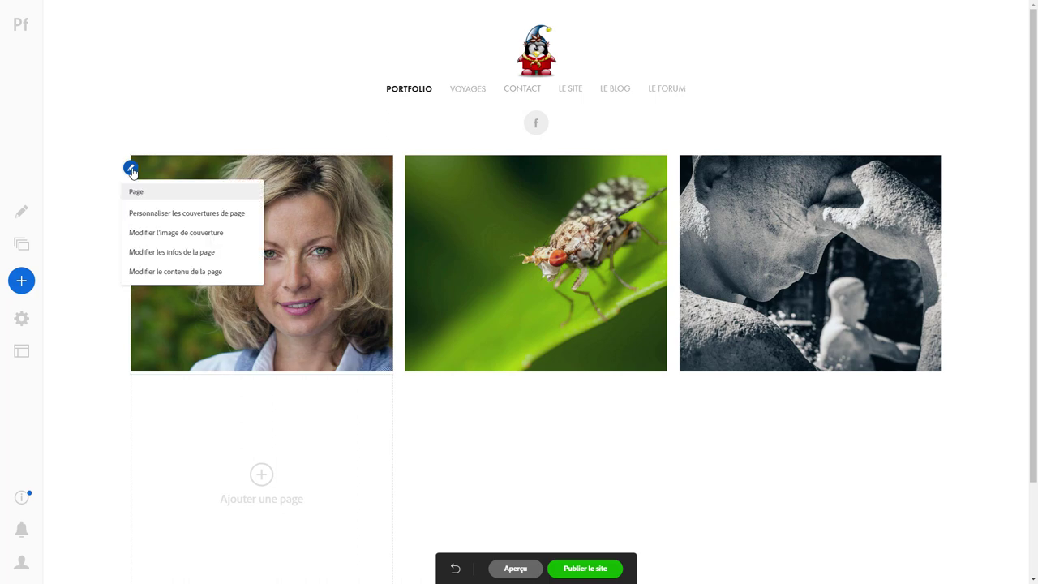
# Open the Portraits page via Modifier le contenu de la page and bring up its header options
pyautogui.click(158, 274)
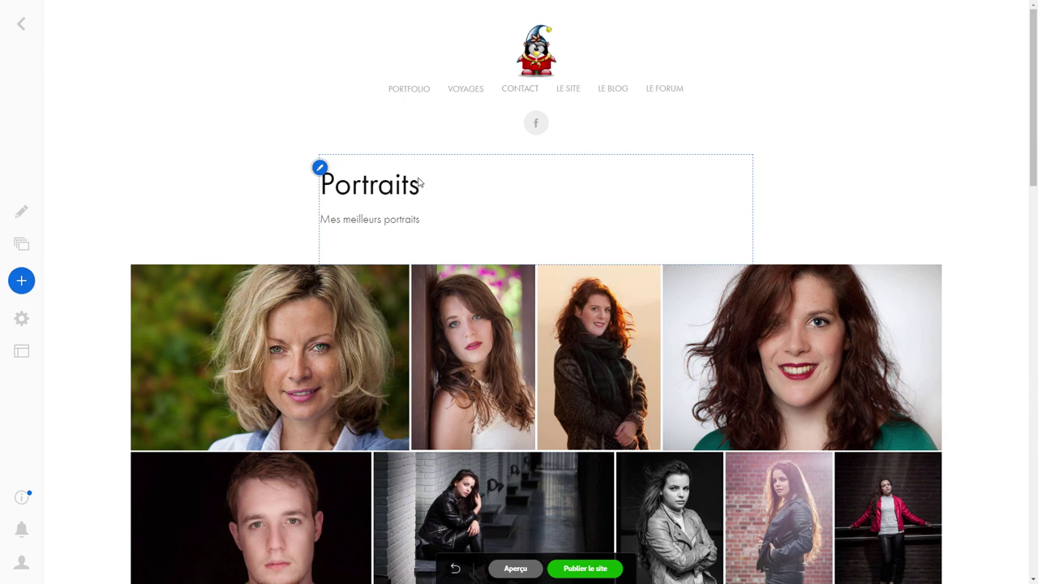
pyautogui.click(321, 172)
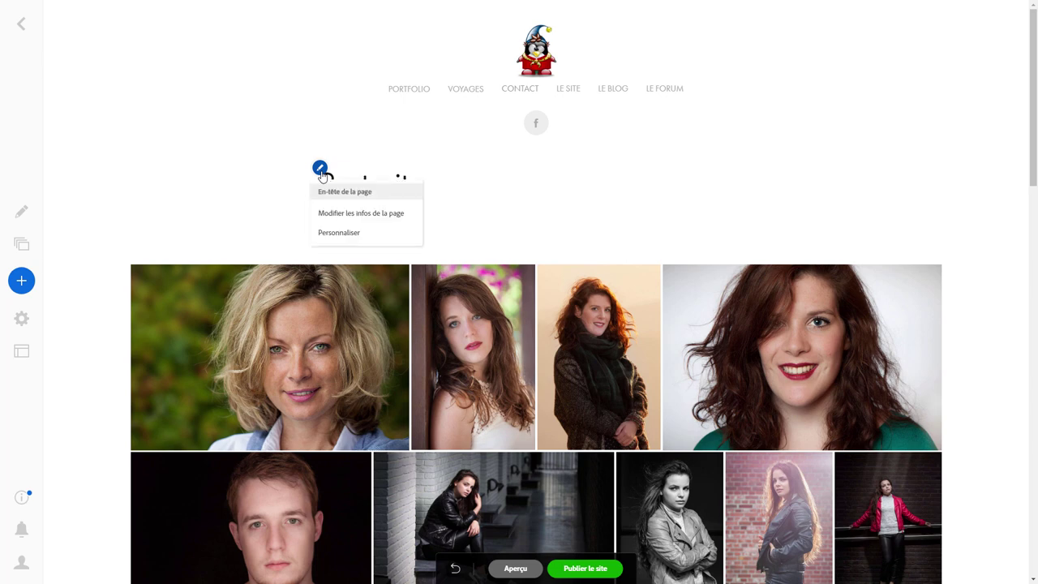
# In En-tête de la page, turn off Description de la page, set padding Haut 0 and Bas 4 px, and align left
pyautogui.click(343, 234)
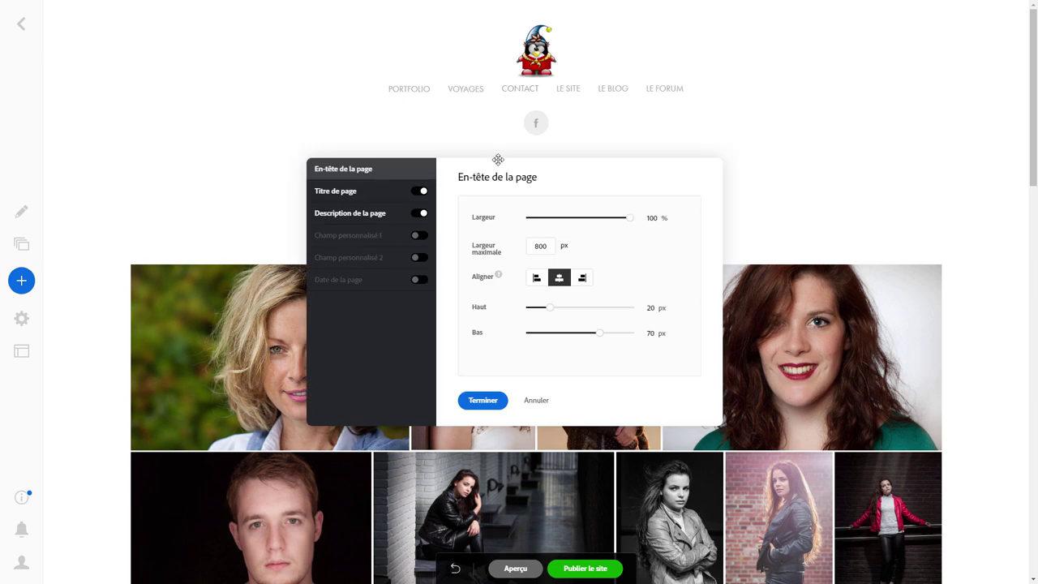
pyautogui.moveTo(495, 158); pyautogui.dragTo(354, 247)
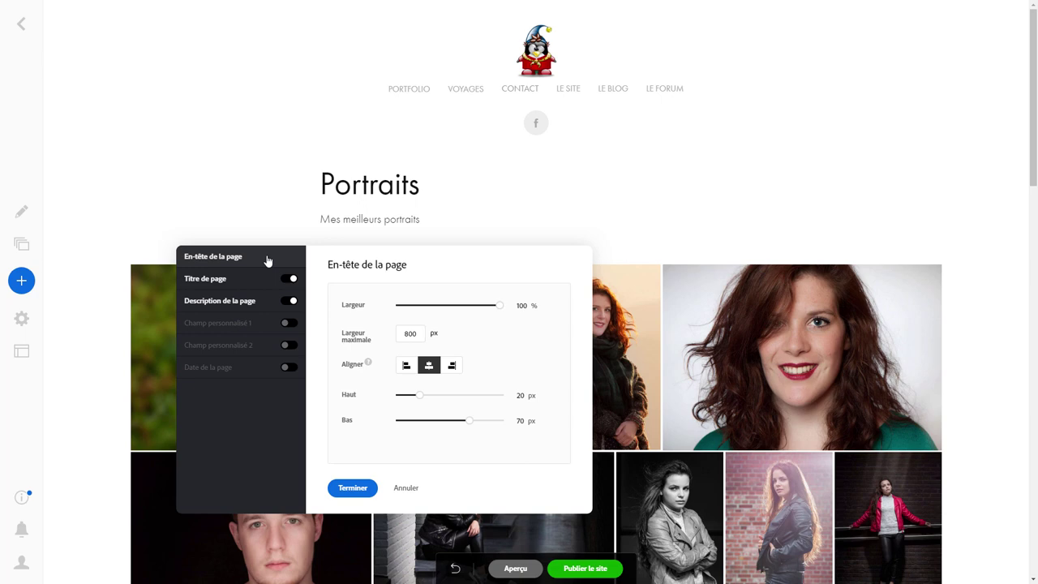
pyautogui.click(290, 302)
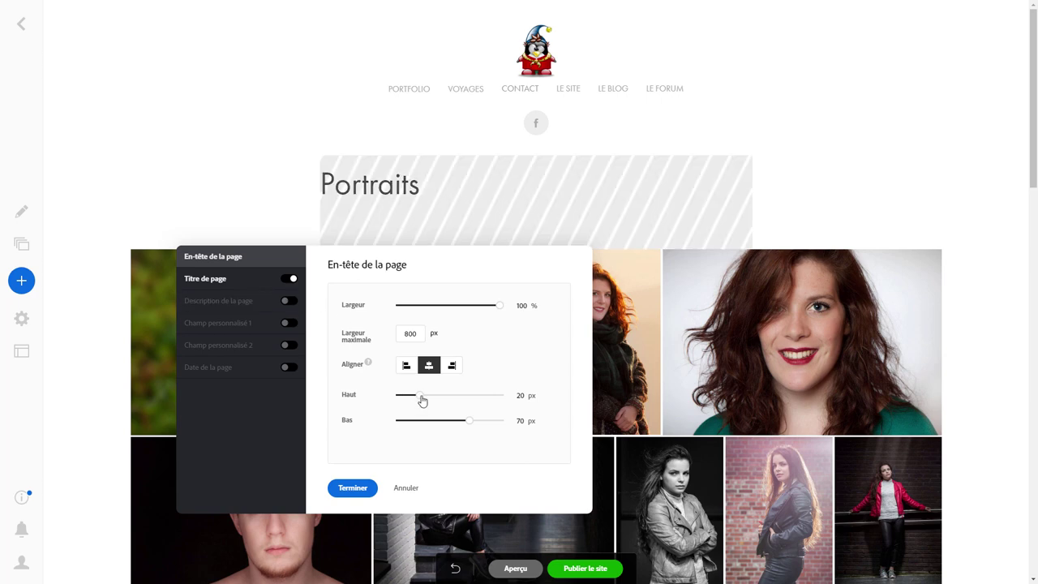
pyautogui.moveTo(422, 400); pyautogui.dragTo(396, 398)
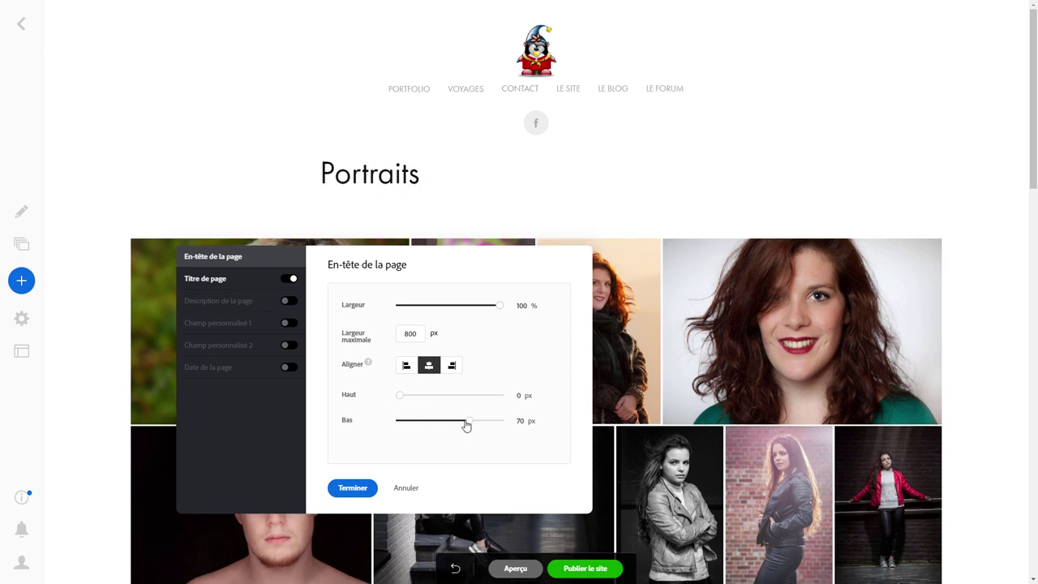
pyautogui.moveTo(466, 422); pyautogui.dragTo(403, 425)
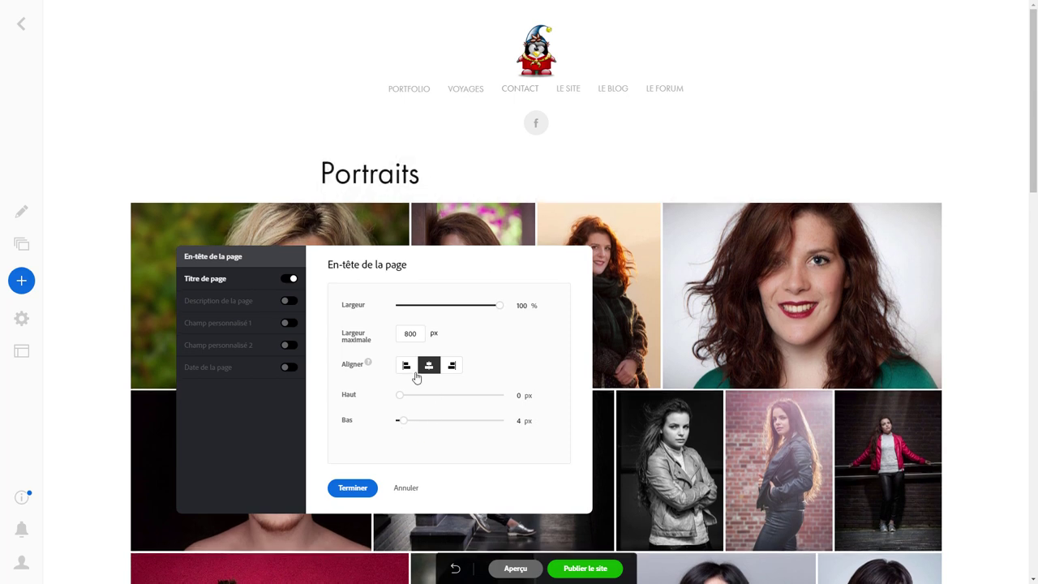
pyautogui.click(408, 371)
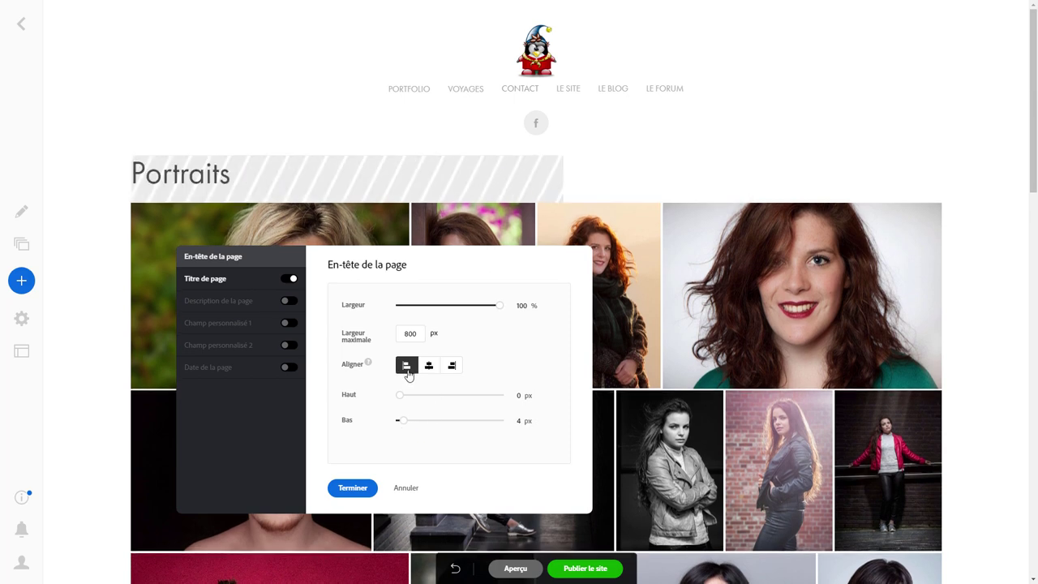
# Try the Portraits page title at font sizes 30 and then 41
pyautogui.click(259, 284)
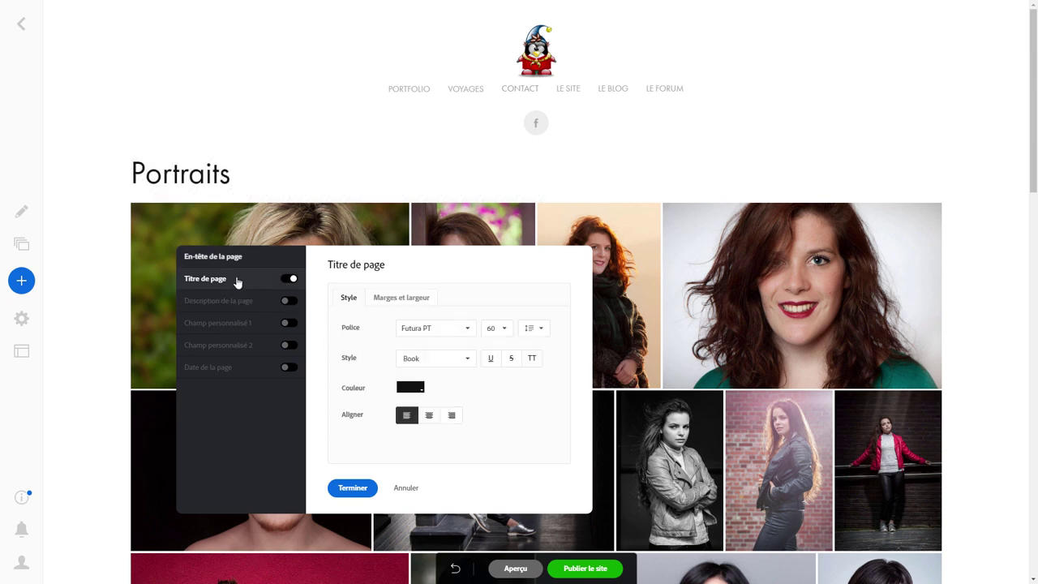
pyautogui.click(509, 335)
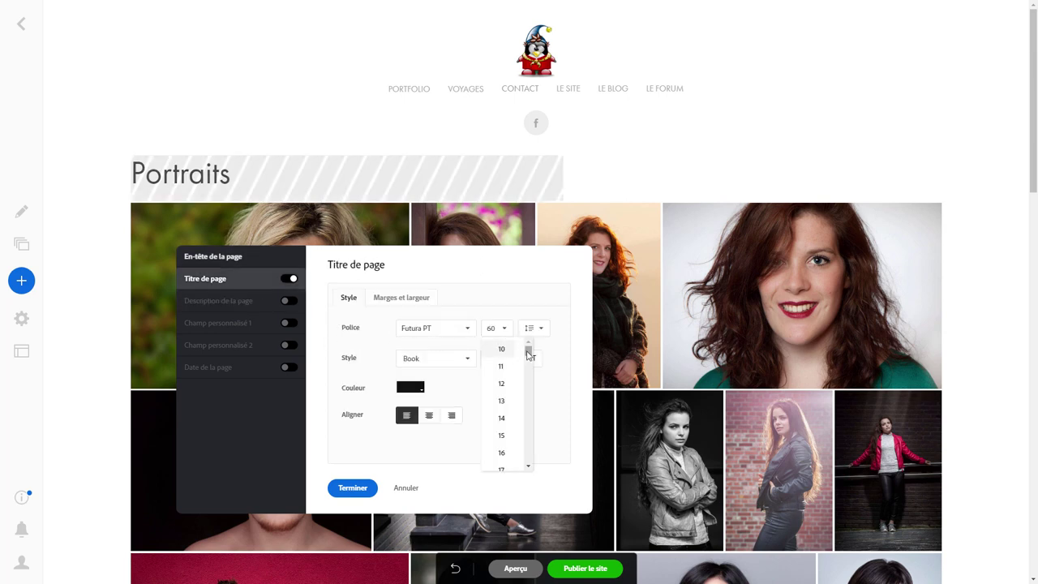
pyautogui.moveTo(528, 350); pyautogui.dragTo(524, 385)
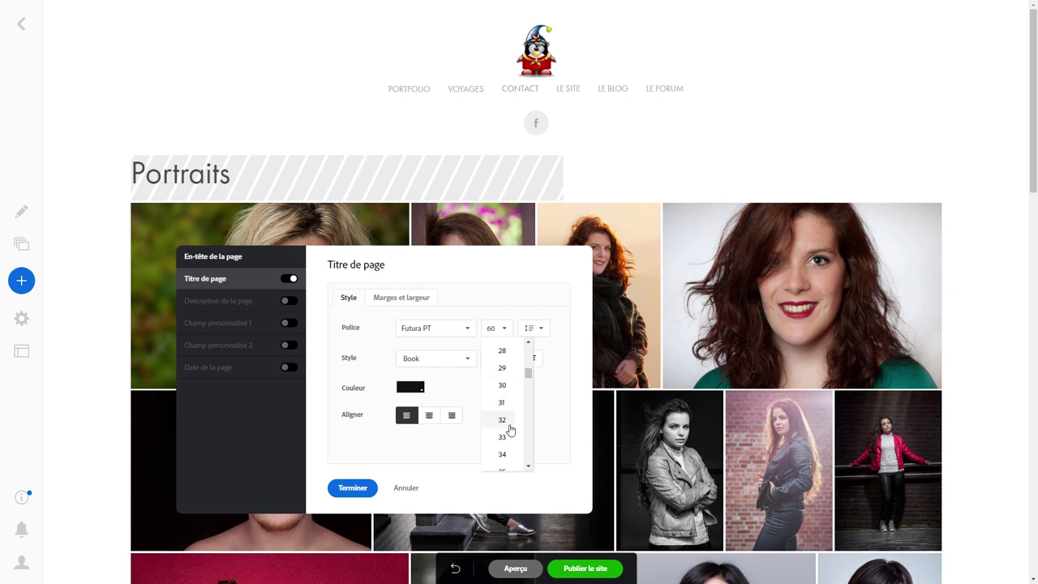
pyautogui.click(509, 386)
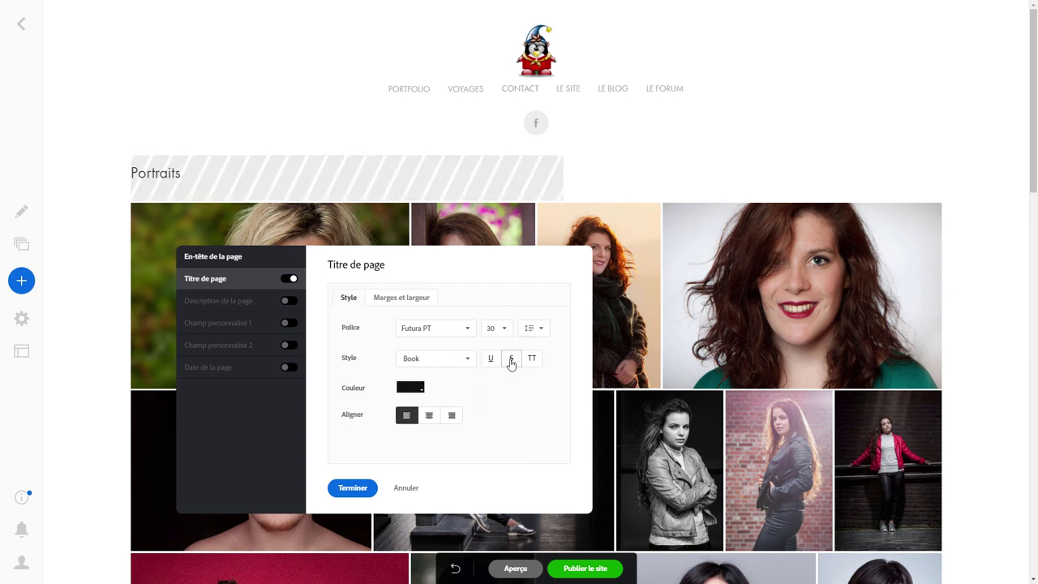
pyautogui.click(507, 329)
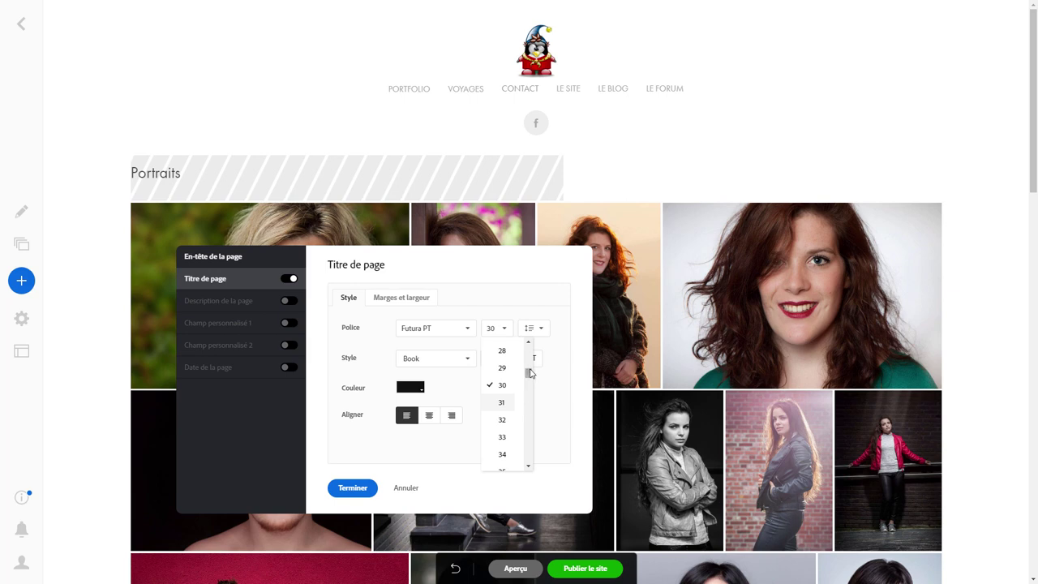
pyautogui.moveTo(528, 373); pyautogui.dragTo(528, 391)
pyautogui.click(509, 386)
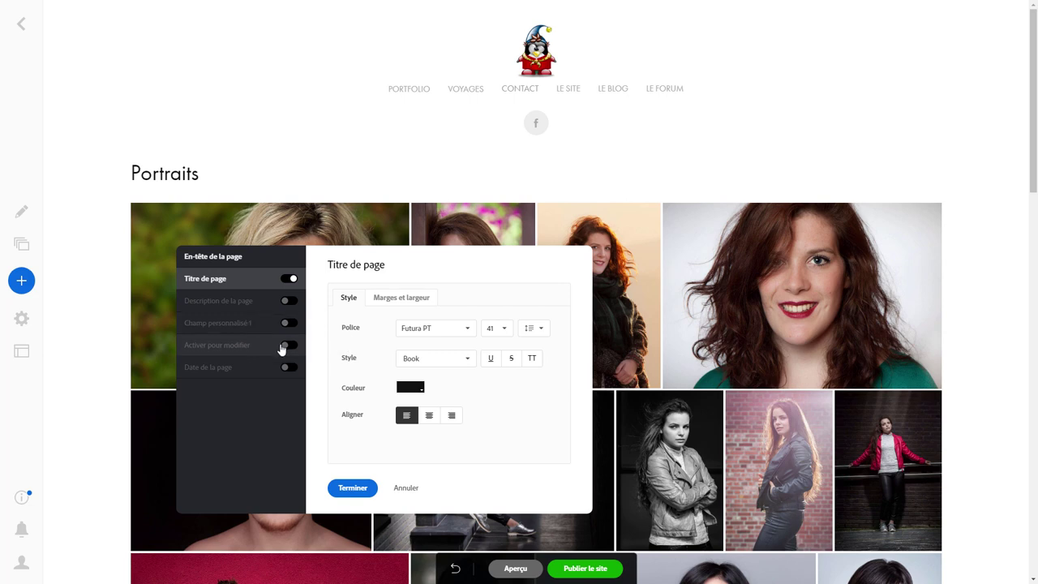
# Show then hide Champ personnalisé 2 under the title, and cancel the title style changes
pyautogui.doubleClick(283, 347)
pyautogui.click(283, 347)
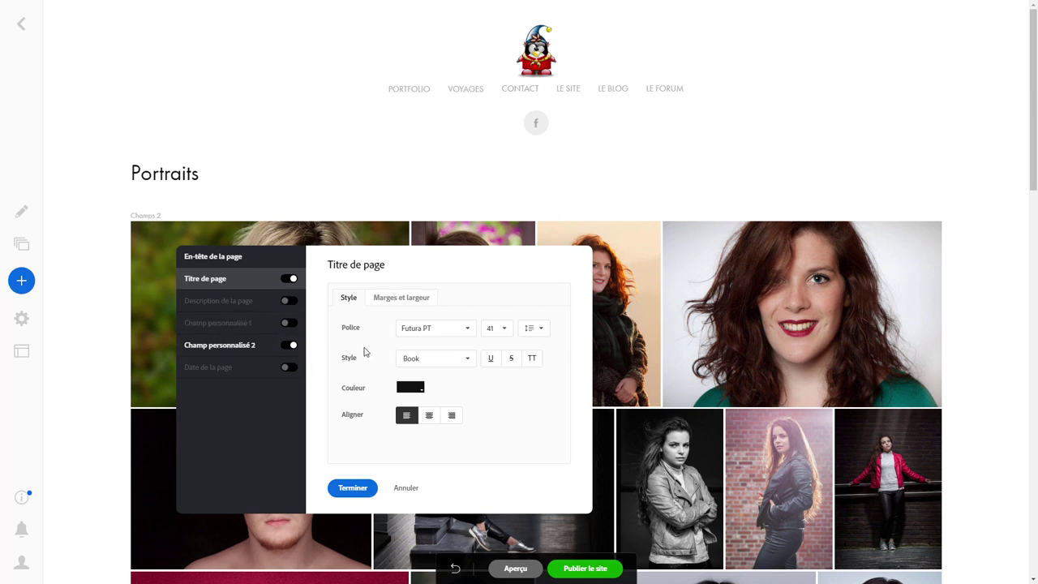
pyautogui.click(394, 298)
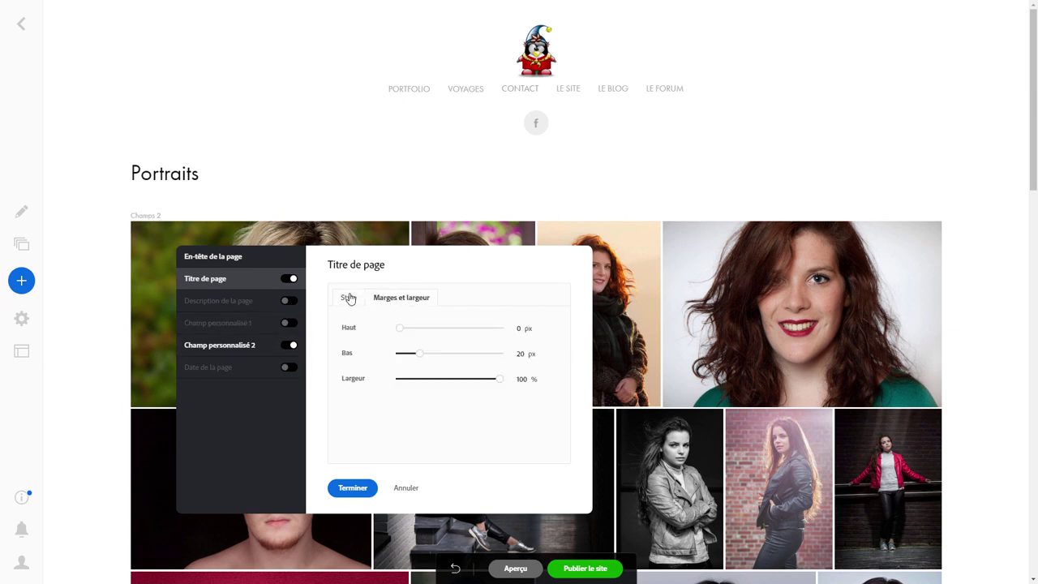
pyautogui.click(349, 298)
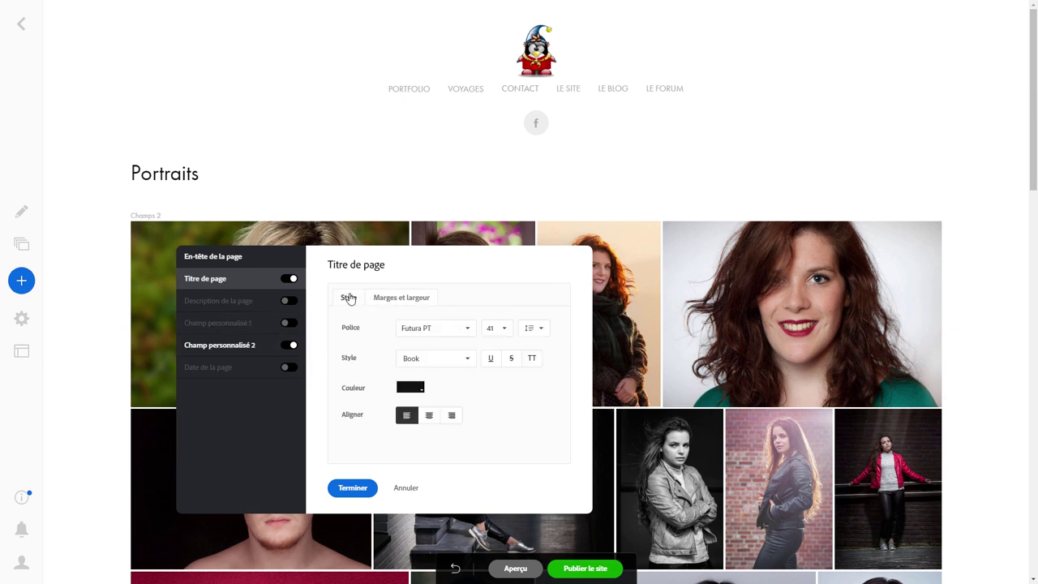
pyautogui.click(292, 347)
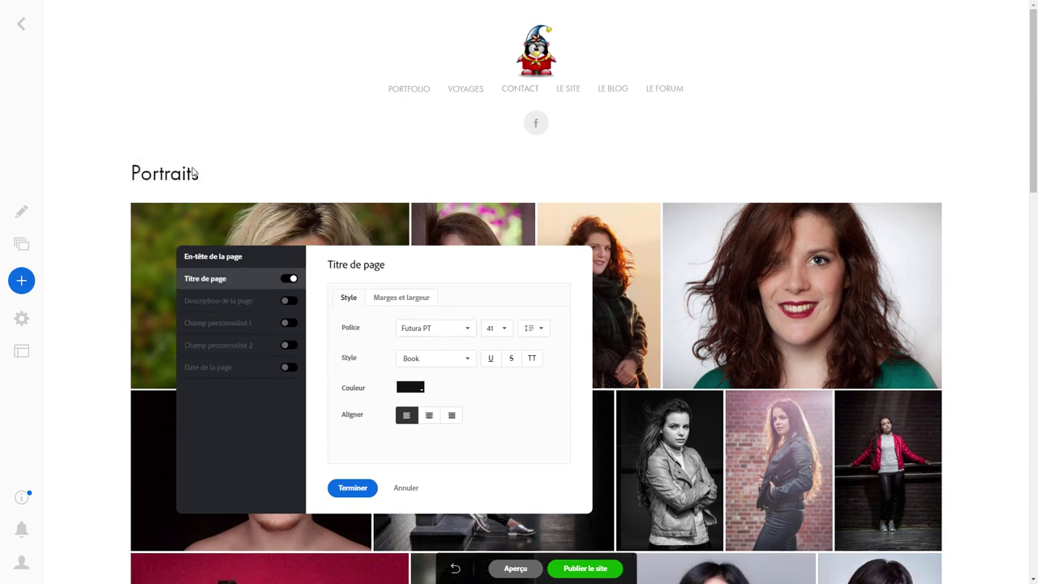
pyautogui.click(406, 488)
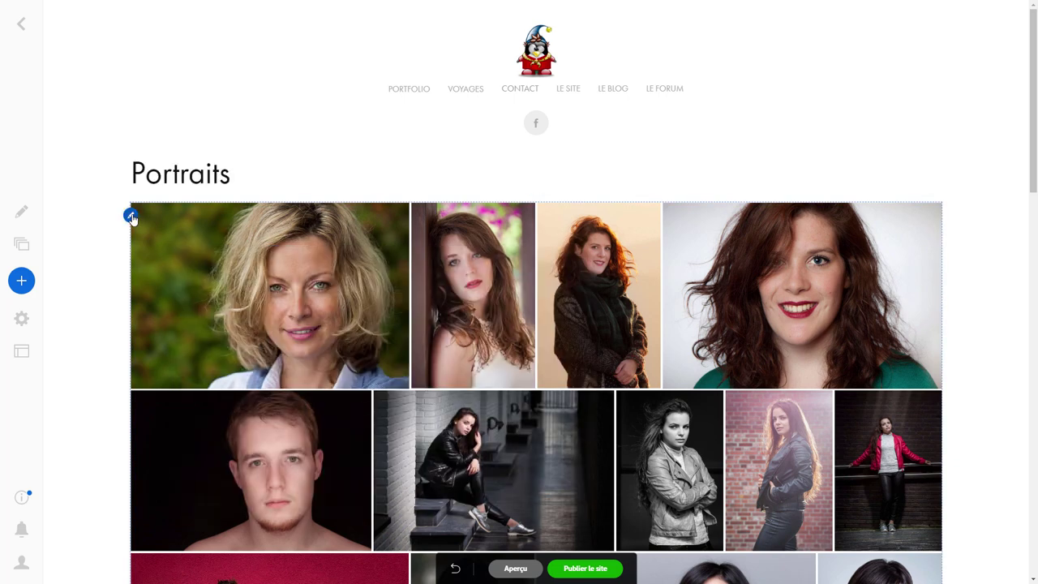
pyautogui.click(130, 168)
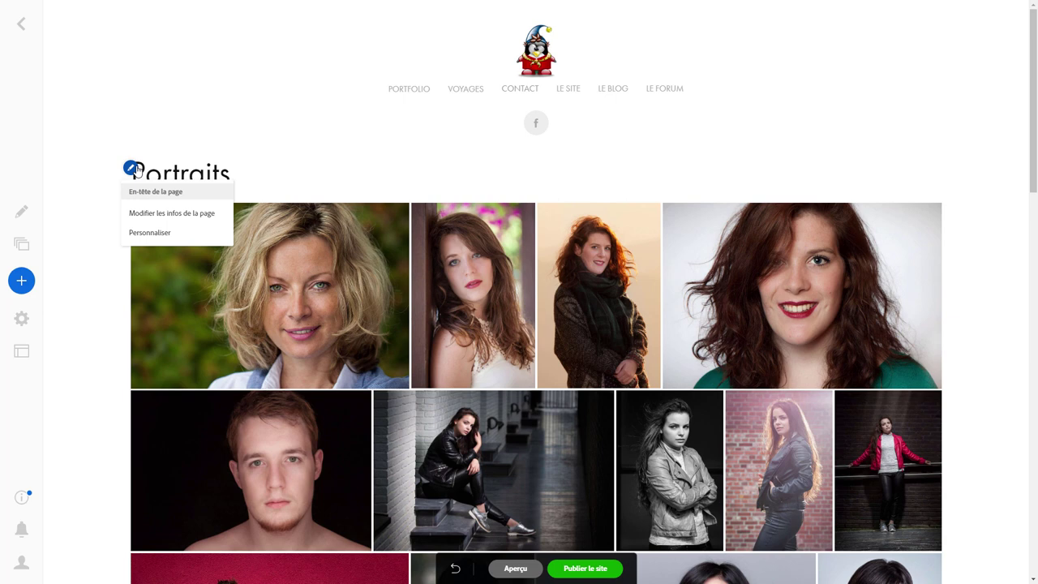
pyautogui.click(148, 211)
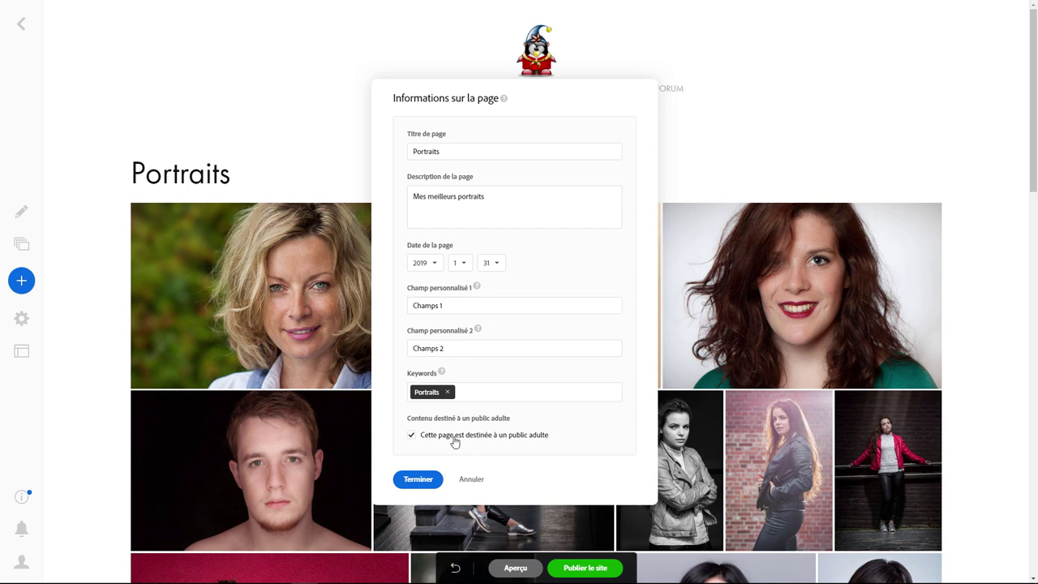
pyautogui.click(472, 480)
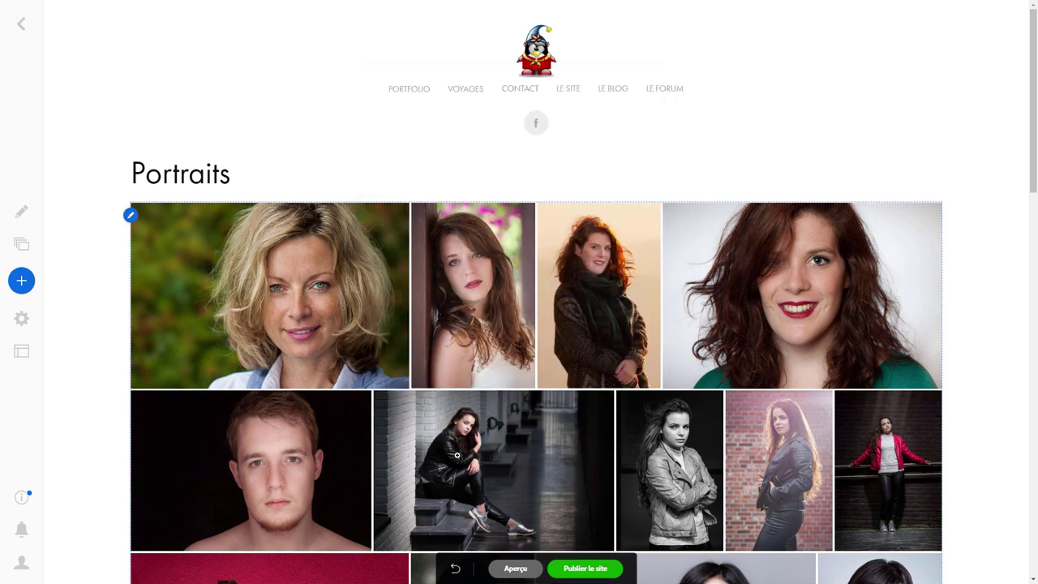
pyautogui.click(129, 216)
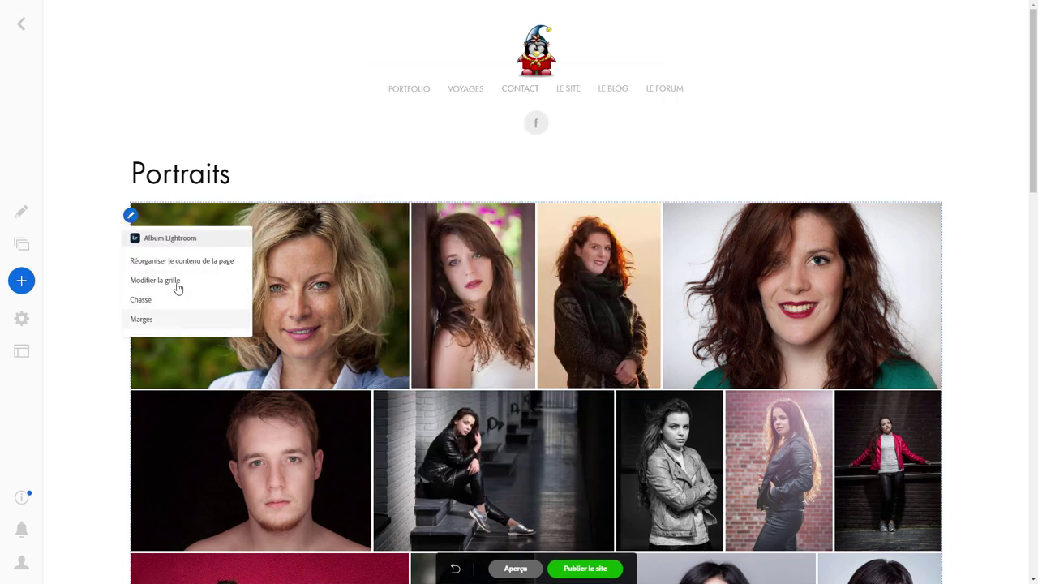